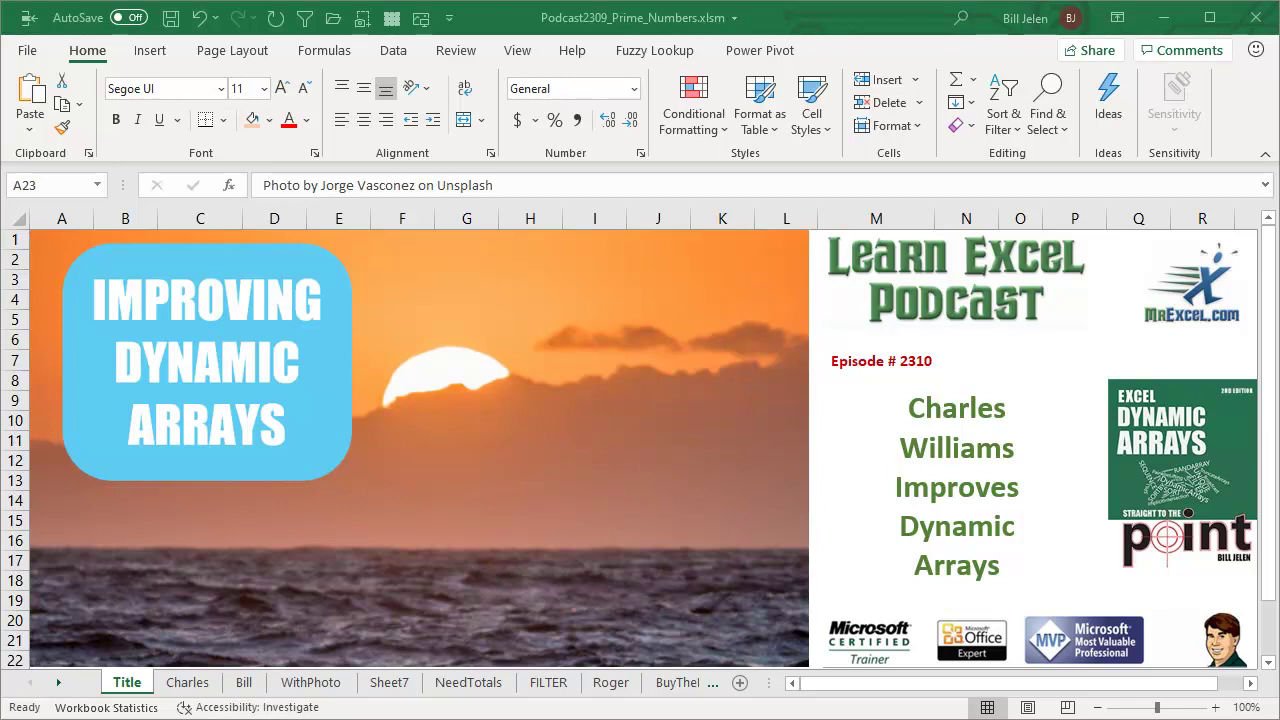
# Step: Open the second sheet, which shows the MVP quote about making Dynamic Arrays more useful
pyautogui.click(188, 683)
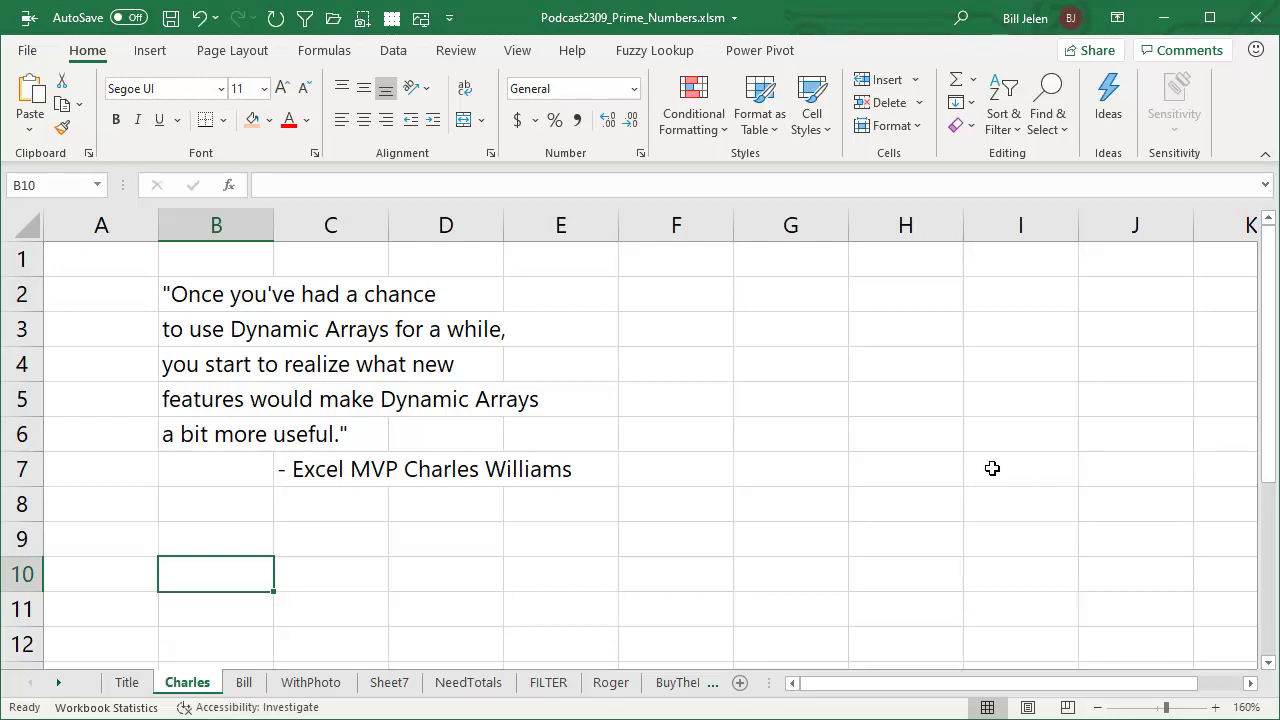
# Step: Move on to the WithPhoto sheet with the SpeedToolsV4 developer anecdote and the speaker's photo
pyautogui.click(244, 682)
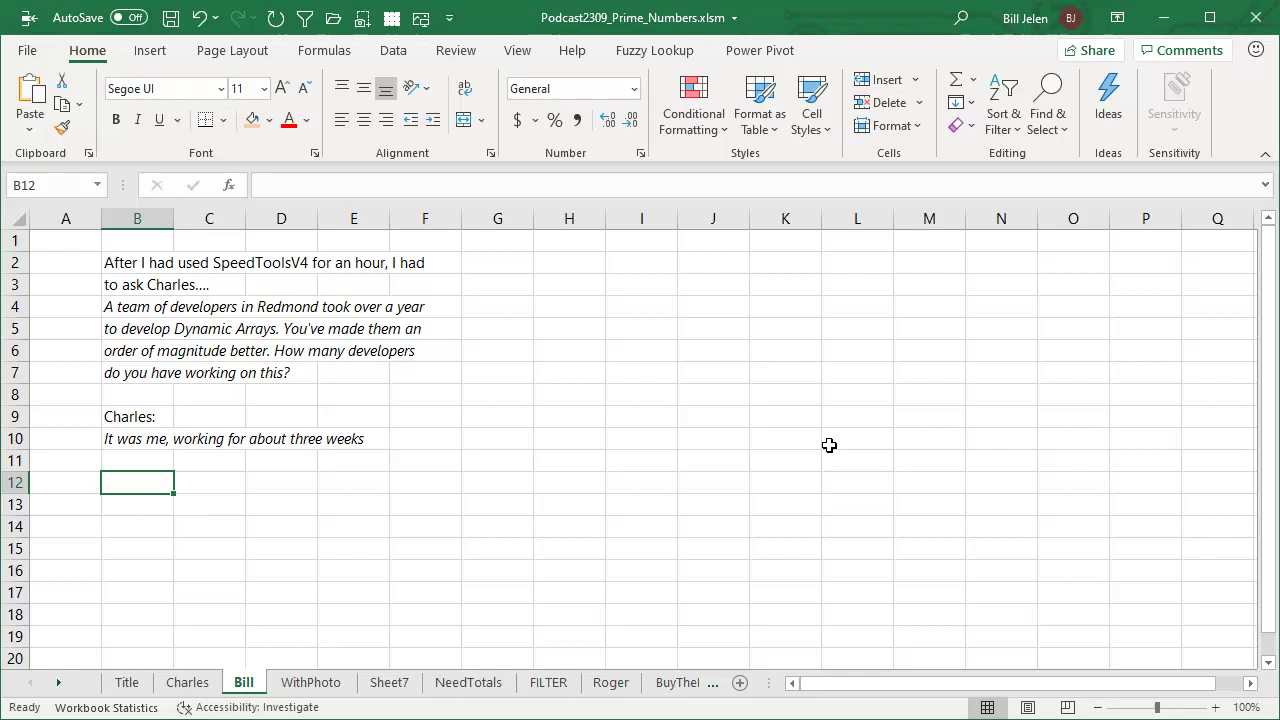
pyautogui.hotkey('ctrl', 'pagedown')
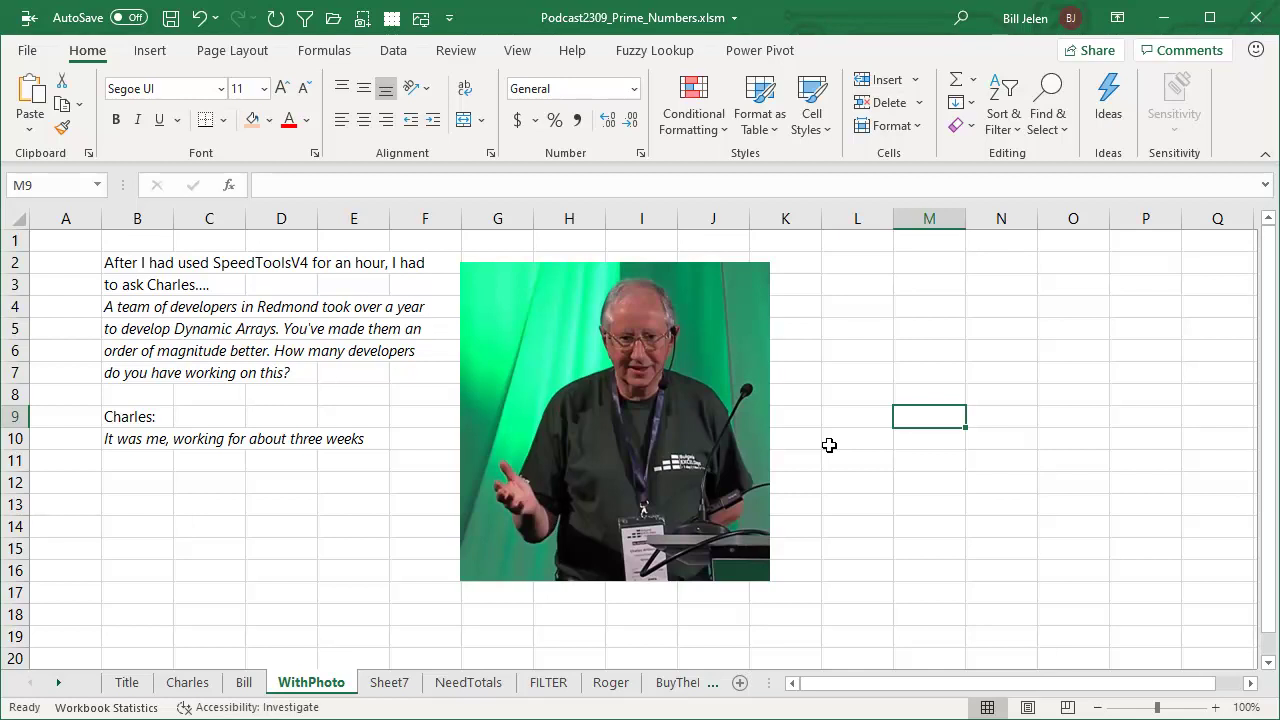
# Step: Move to Sheet7, which lists the FastExcel SpeedTools features, including Dynamic Arrays totalling
pyautogui.hotkey('ctrl', 'pagedown')
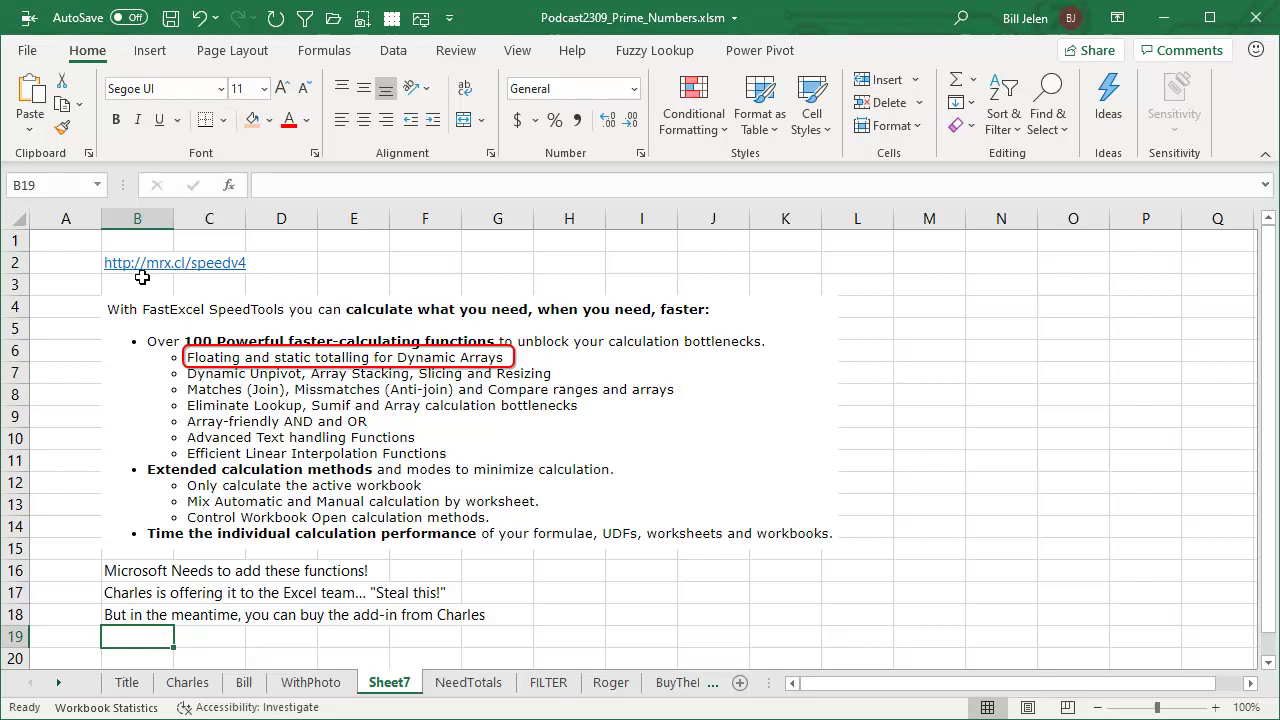
# Step: On NeedTotals, set the random array to 3 rows (B3) and 4 columns (B4)
pyautogui.click(476, 684)
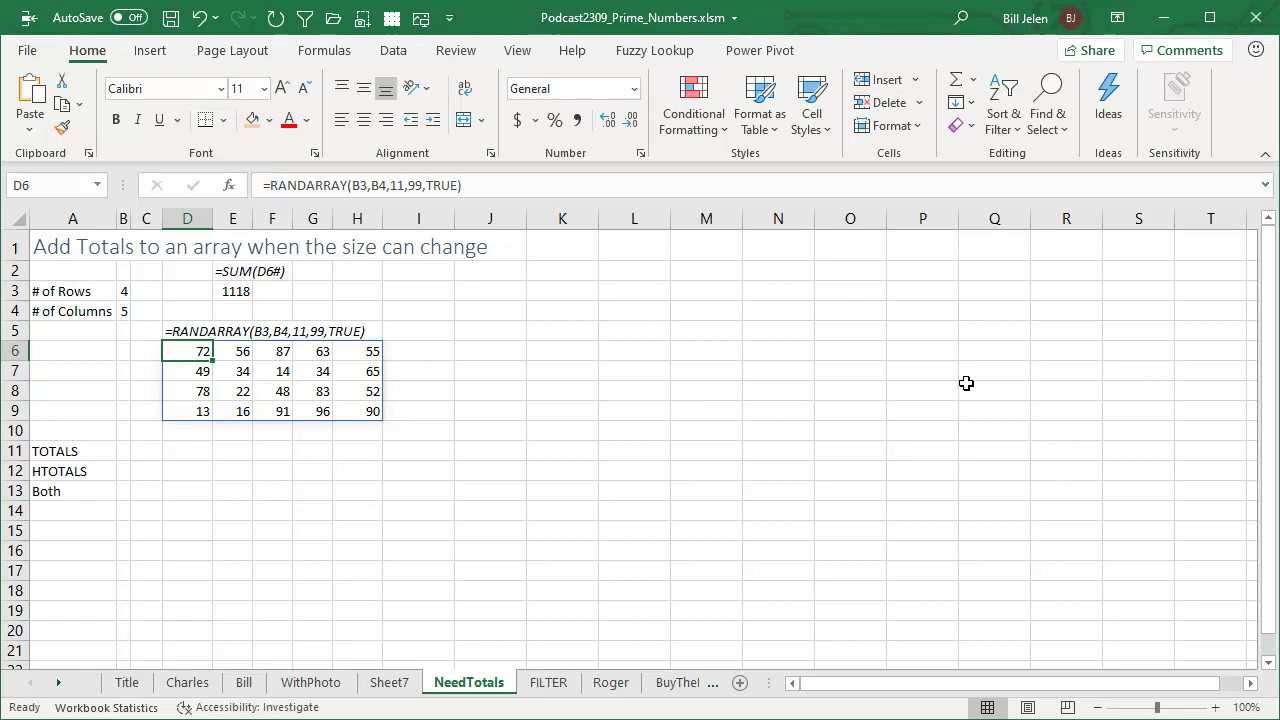
pyautogui.click(122, 292)
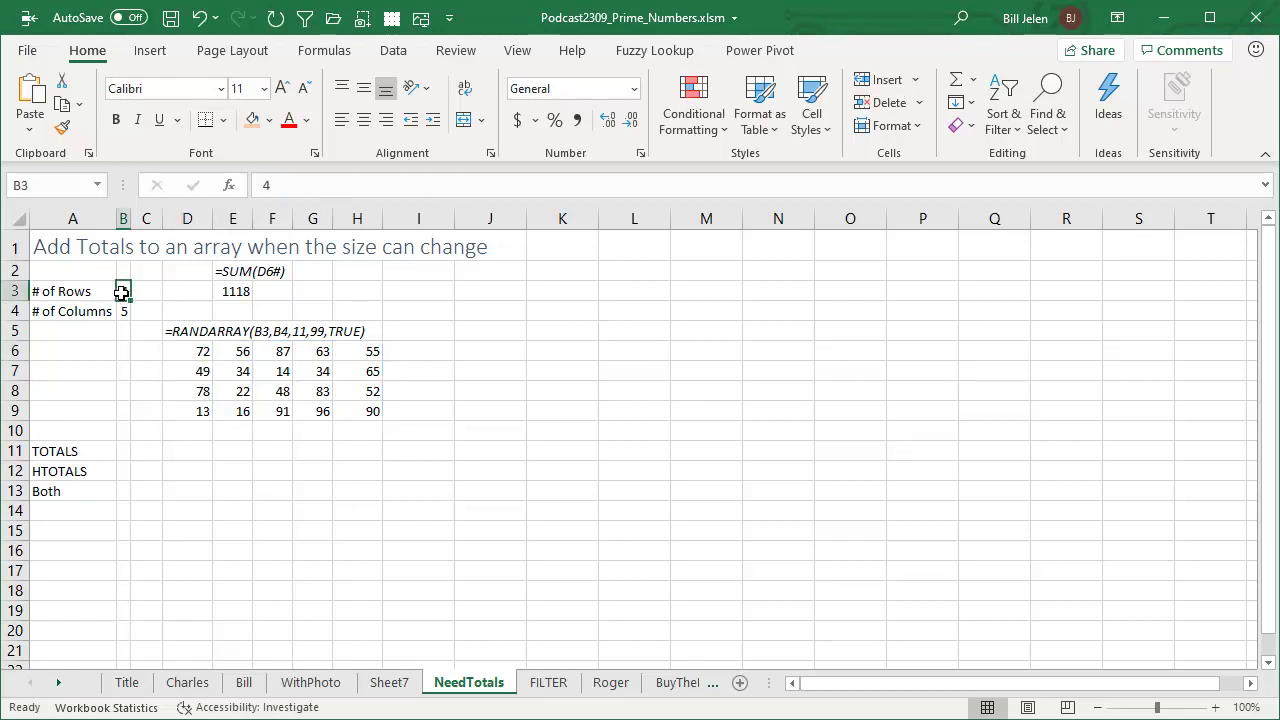
pyautogui.write('3')
pyautogui.press('Return')
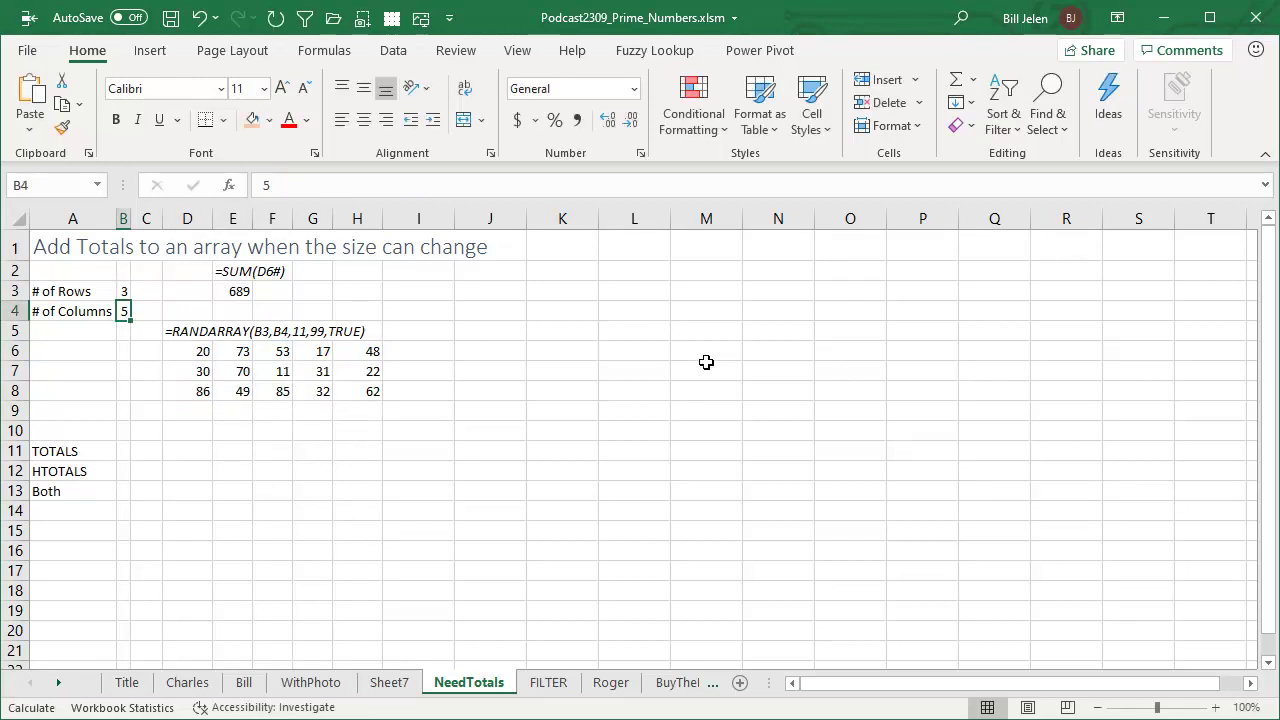
pyautogui.press('Up')
pyautogui.press('Down')
pyautogui.write('4')
pyautogui.press('Up')
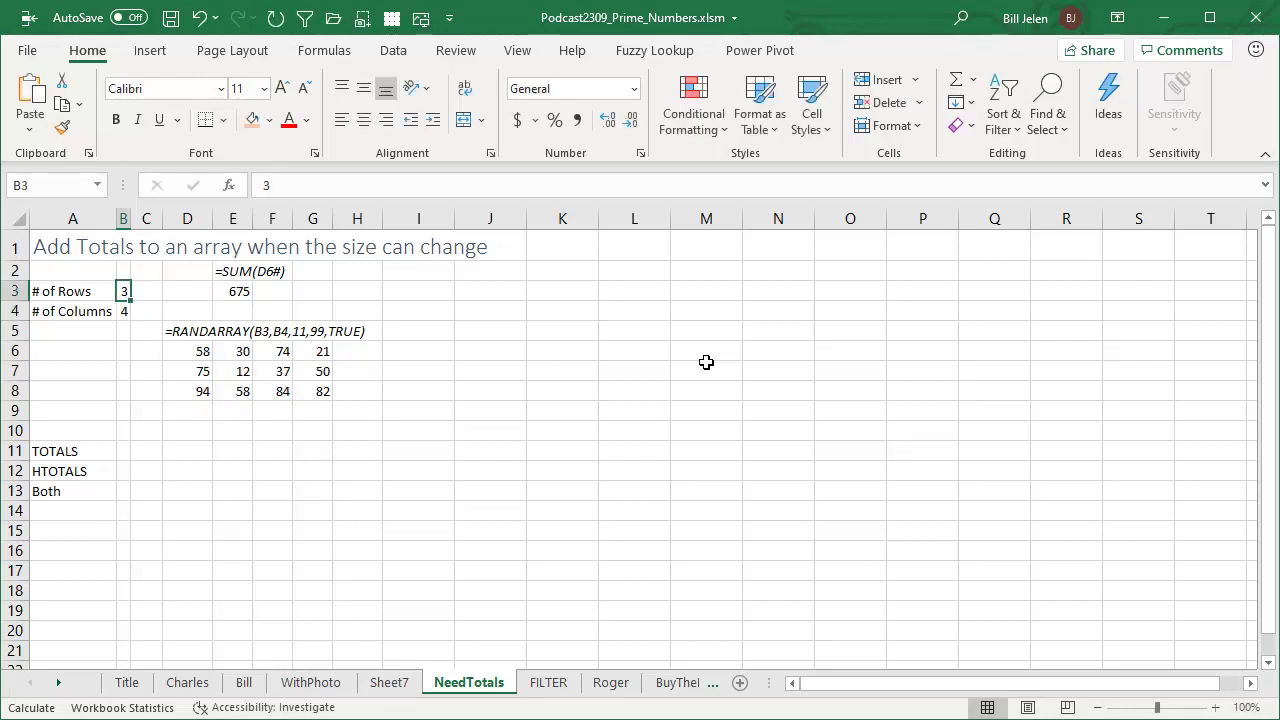
pyautogui.press('Down')
pyautogui.press('Down')
pyautogui.press('Down')
# Step: AutoSum D6:H9 to add a static total row and total column to the array
pyautogui.press('Right')
pyautogui.press('Right')
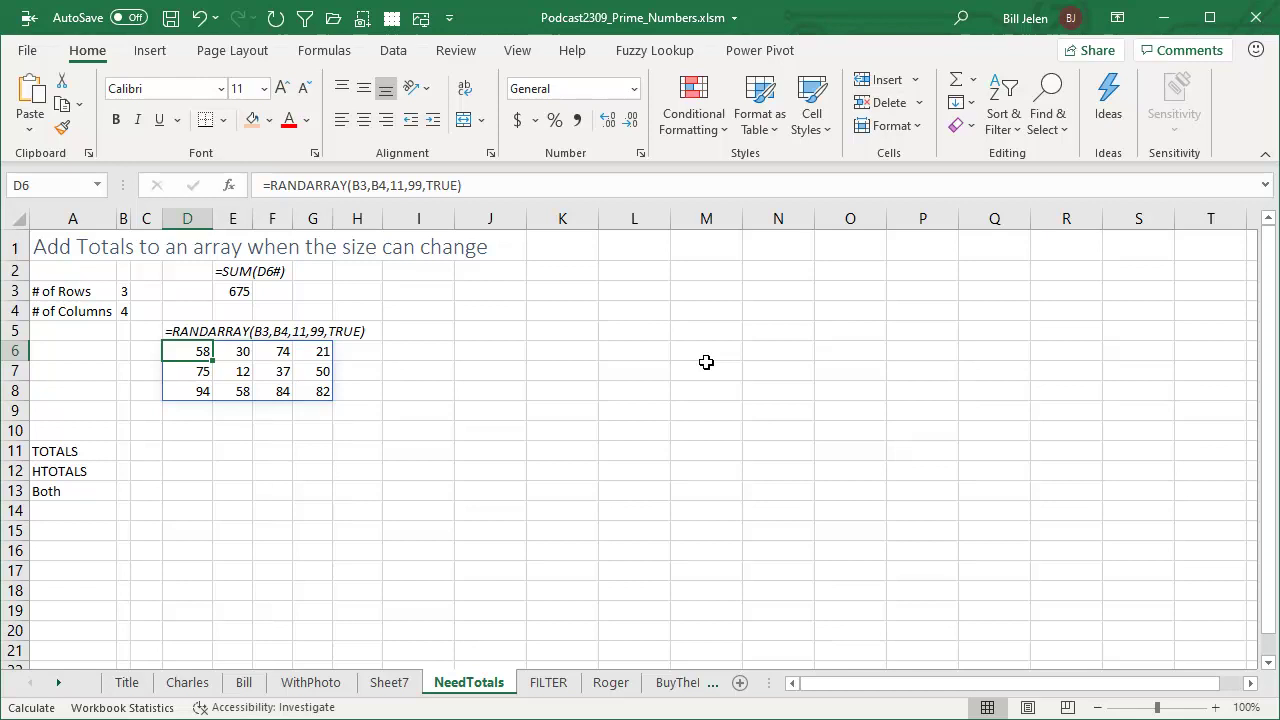
pyautogui.hotkey('shift', 'Down')
pyautogui.hotkey('shift', 'Down')
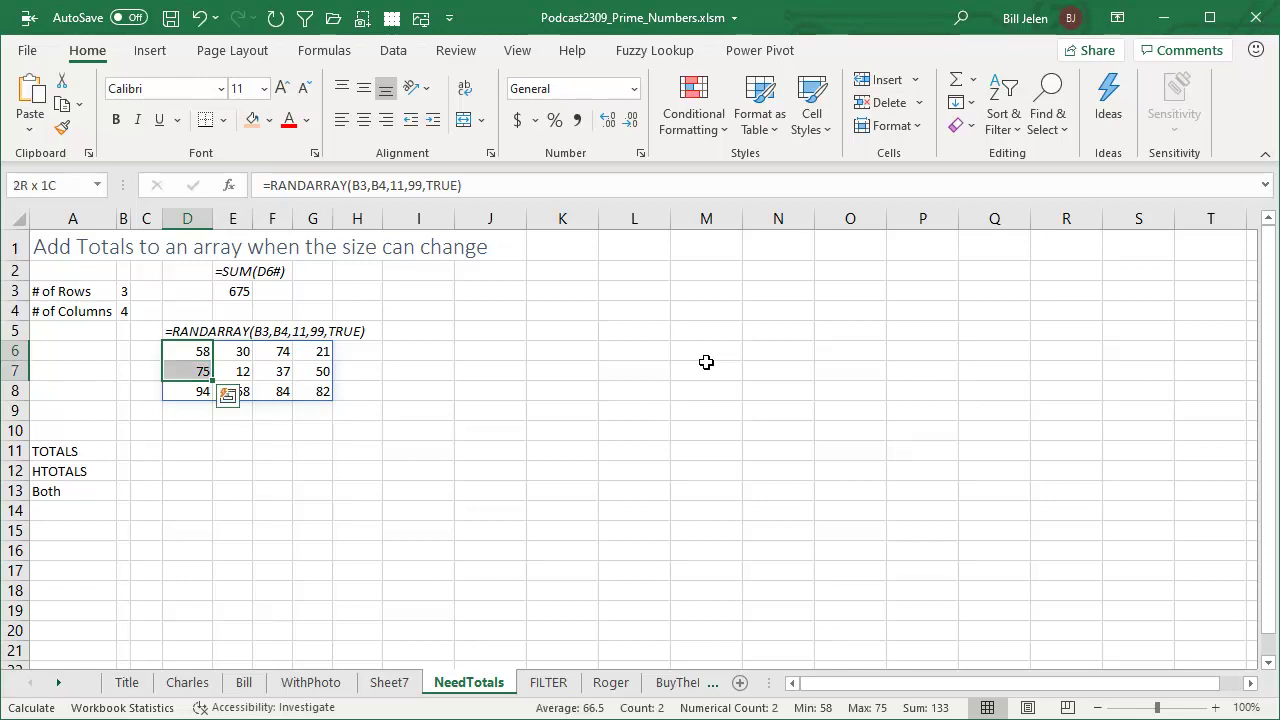
pyautogui.hotkey('shift', 'Right')
pyautogui.hotkey('shift', 'Right')
pyautogui.hotkey('shift', 'Right')
pyautogui.hotkey('shift', 'Down')
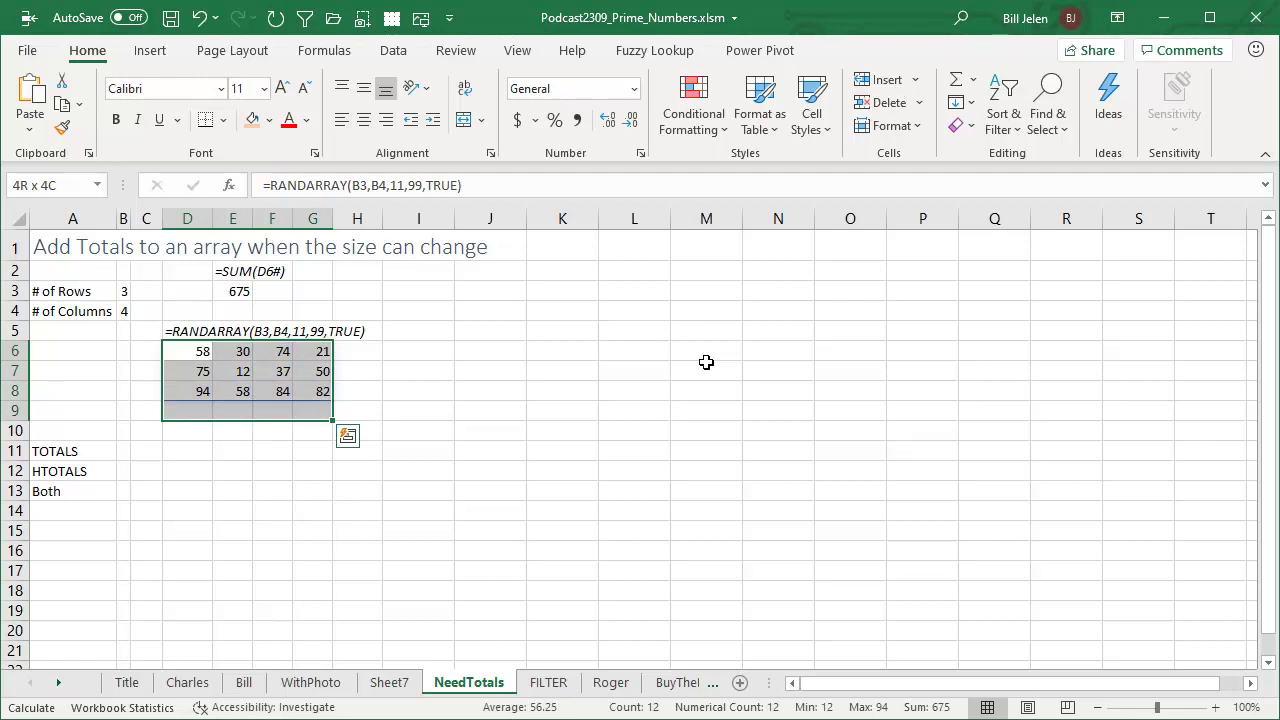
pyautogui.hotkey('shift', 'Right')
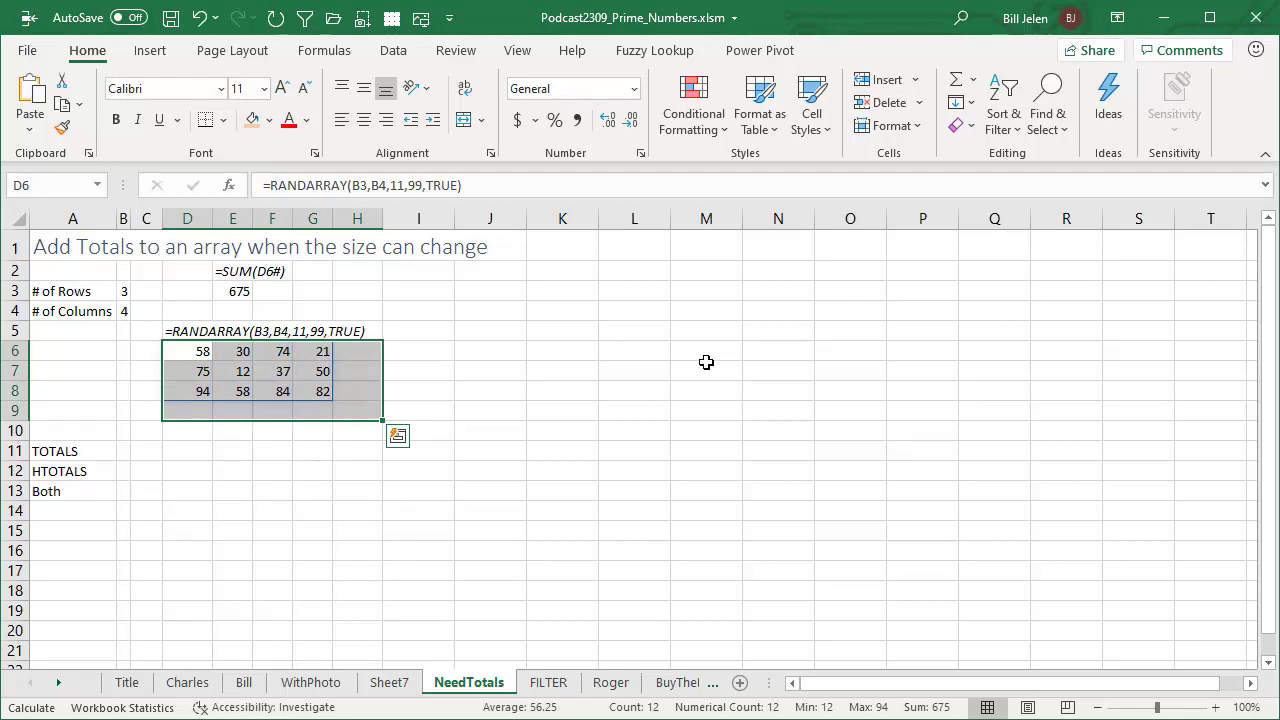
pyautogui.hotkey('alt', '=')
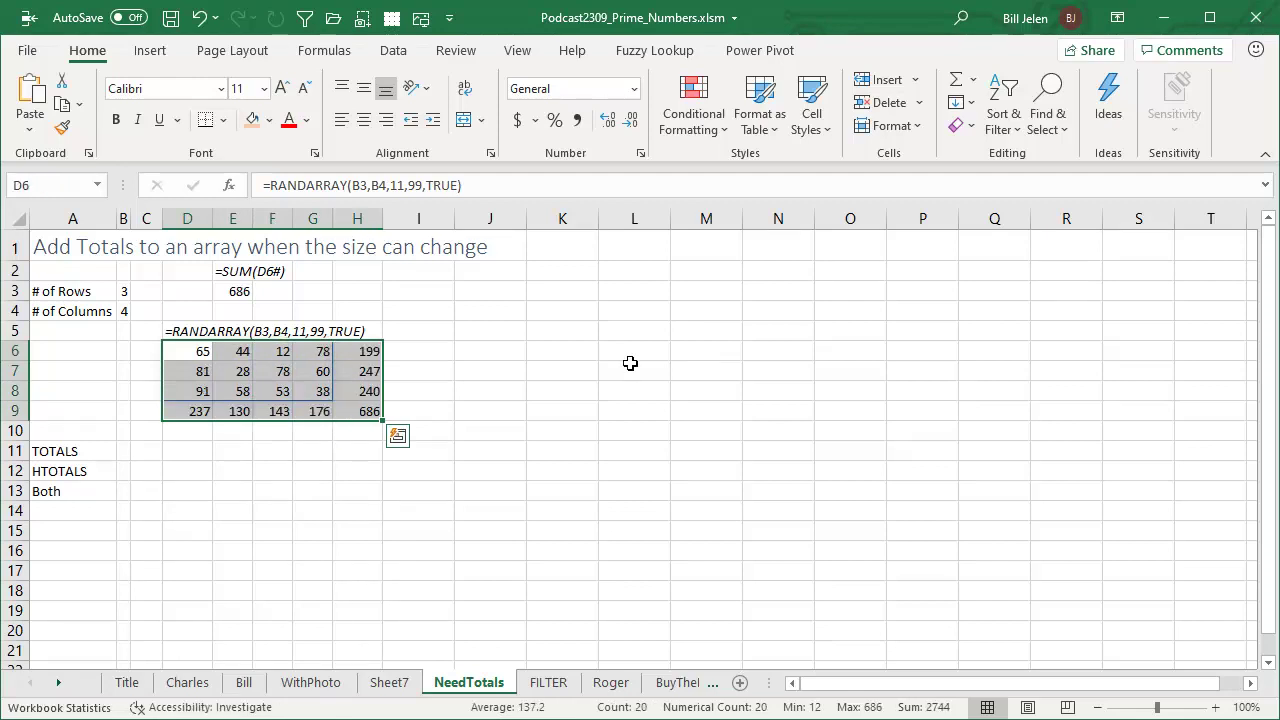
# Step: Check the row-total formulas in H6:H8 and the grand SUM formula in E3
pyautogui.click(366, 352)
pyautogui.click(365, 371)
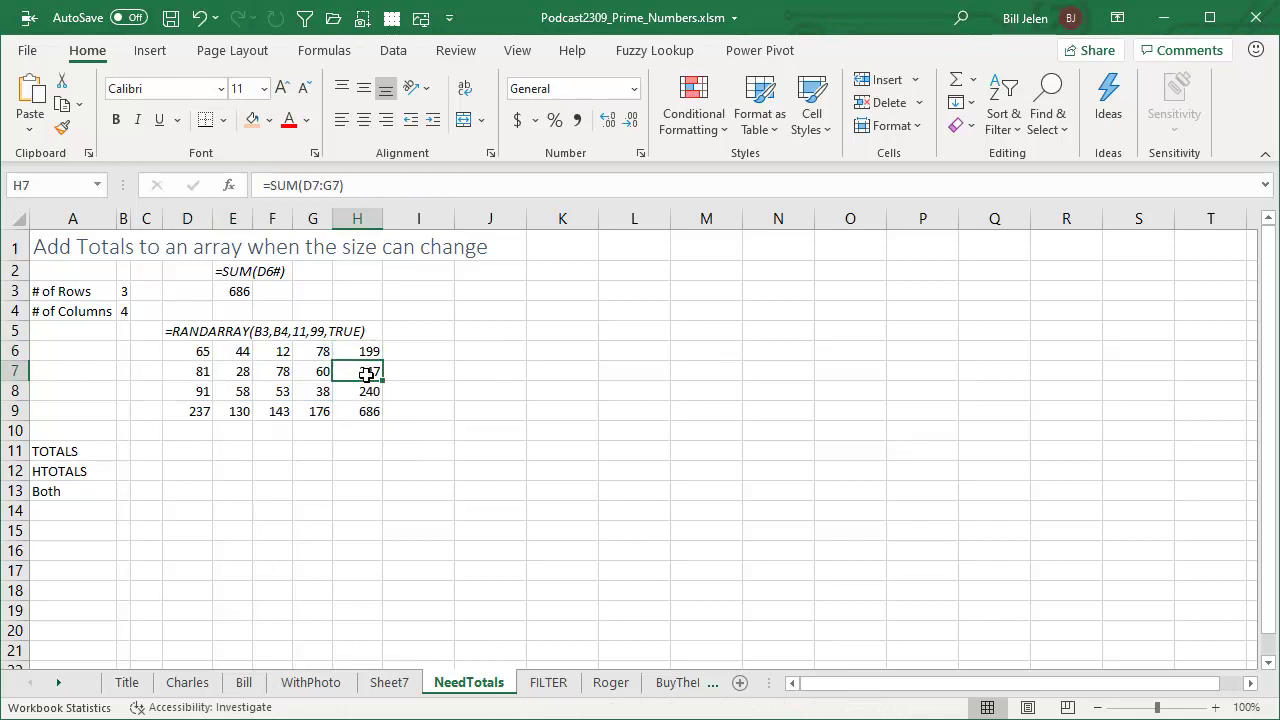
pyautogui.click(366, 391)
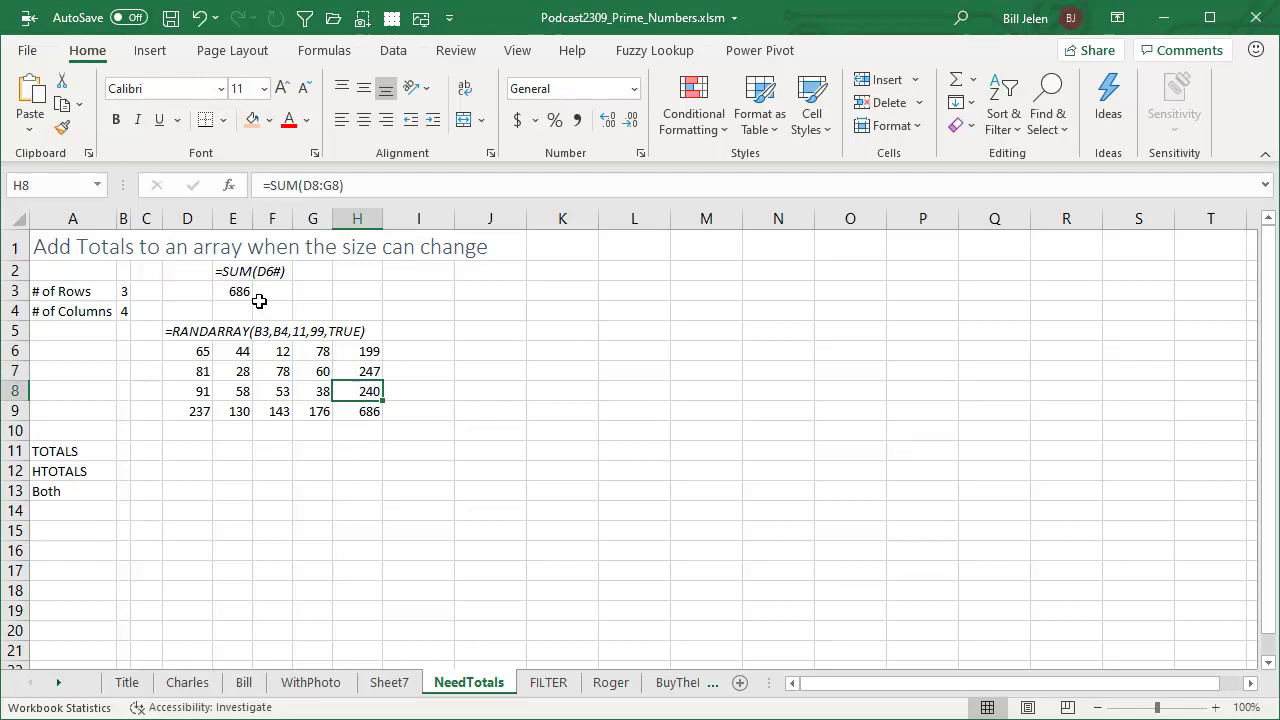
pyautogui.click(239, 290)
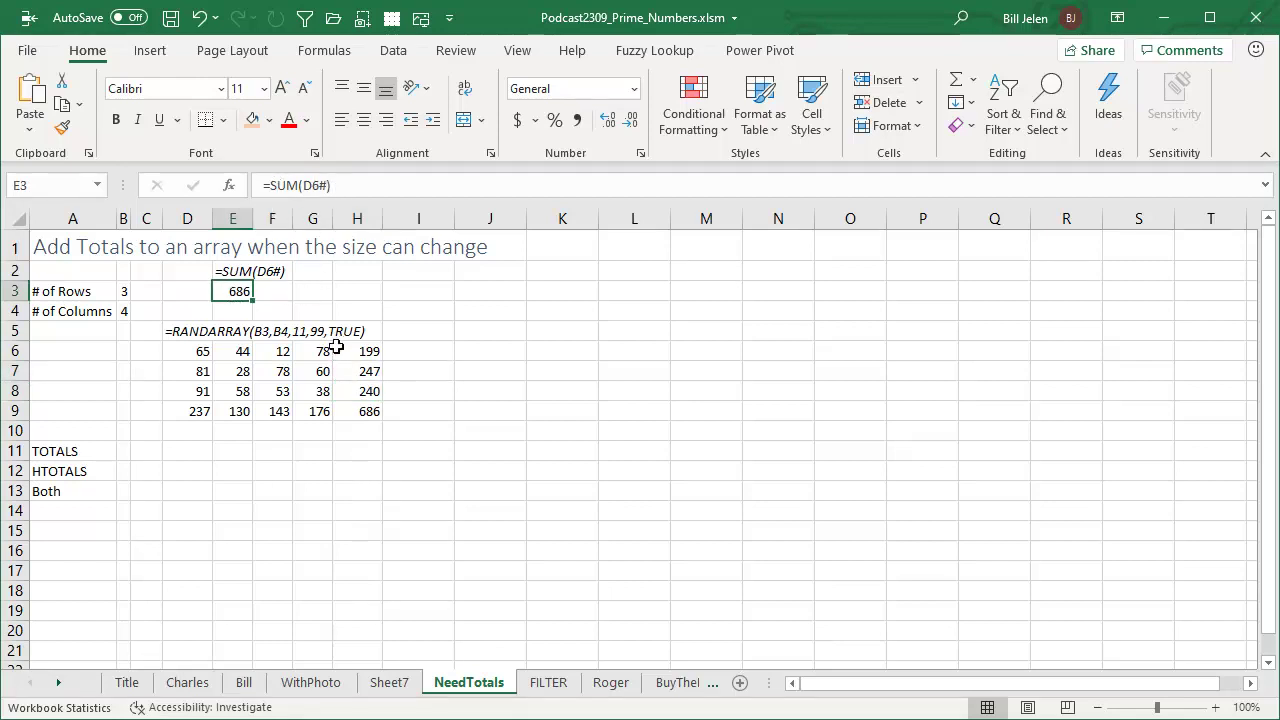
# Step: Enlarge the array to 4 rows and 5 columns, which now shows spill errors
pyautogui.click(123, 292)
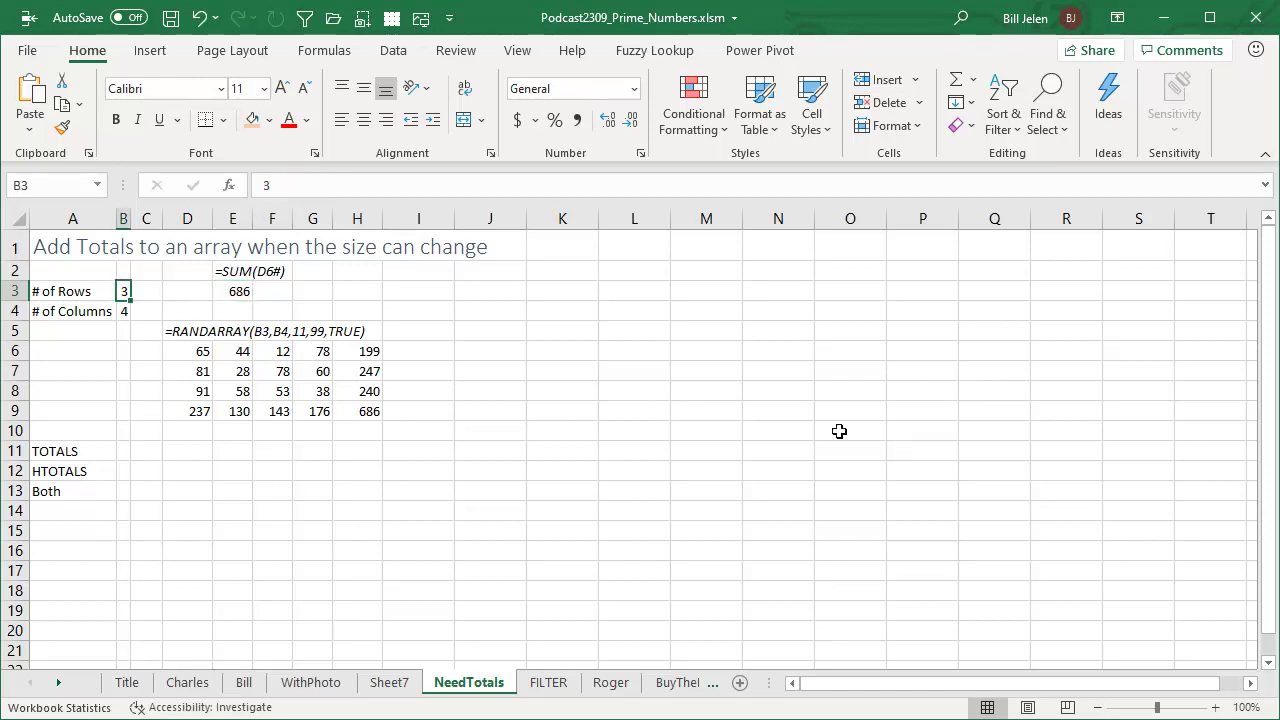
pyautogui.write('4')
pyautogui.press('Return')
pyautogui.write('5')
pyautogui.press('Return')
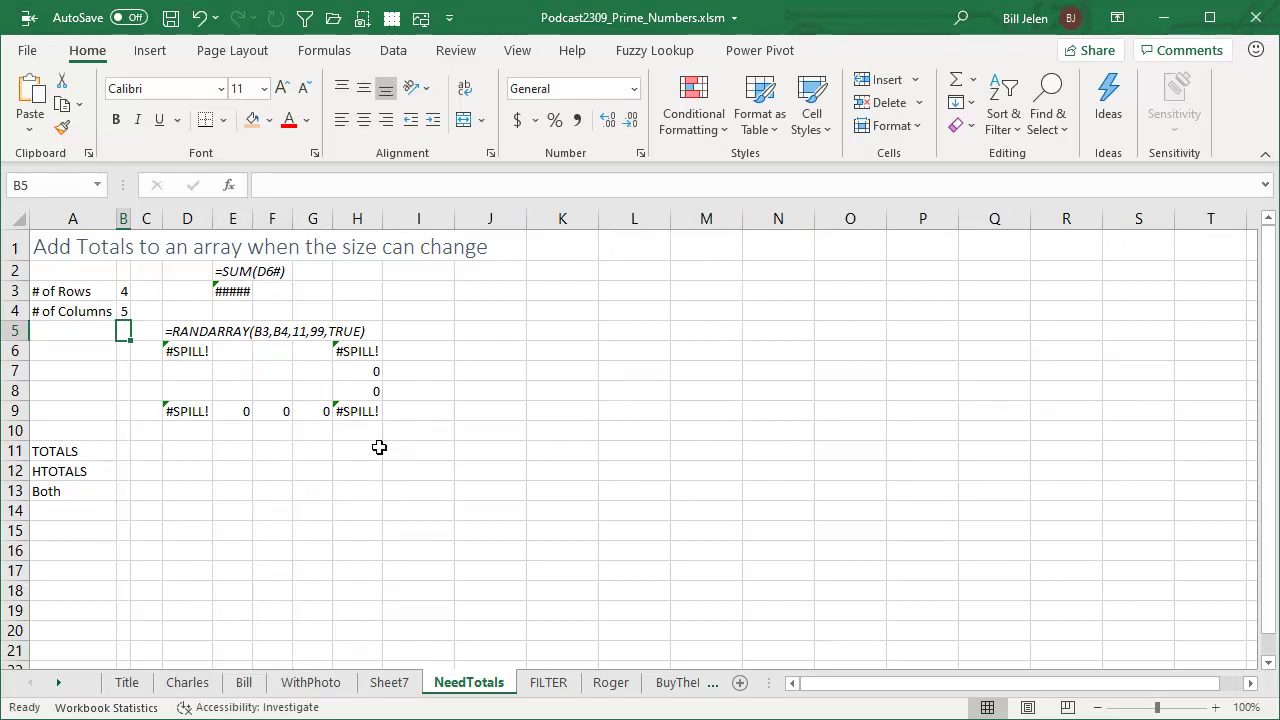
pyautogui.click(189, 351)
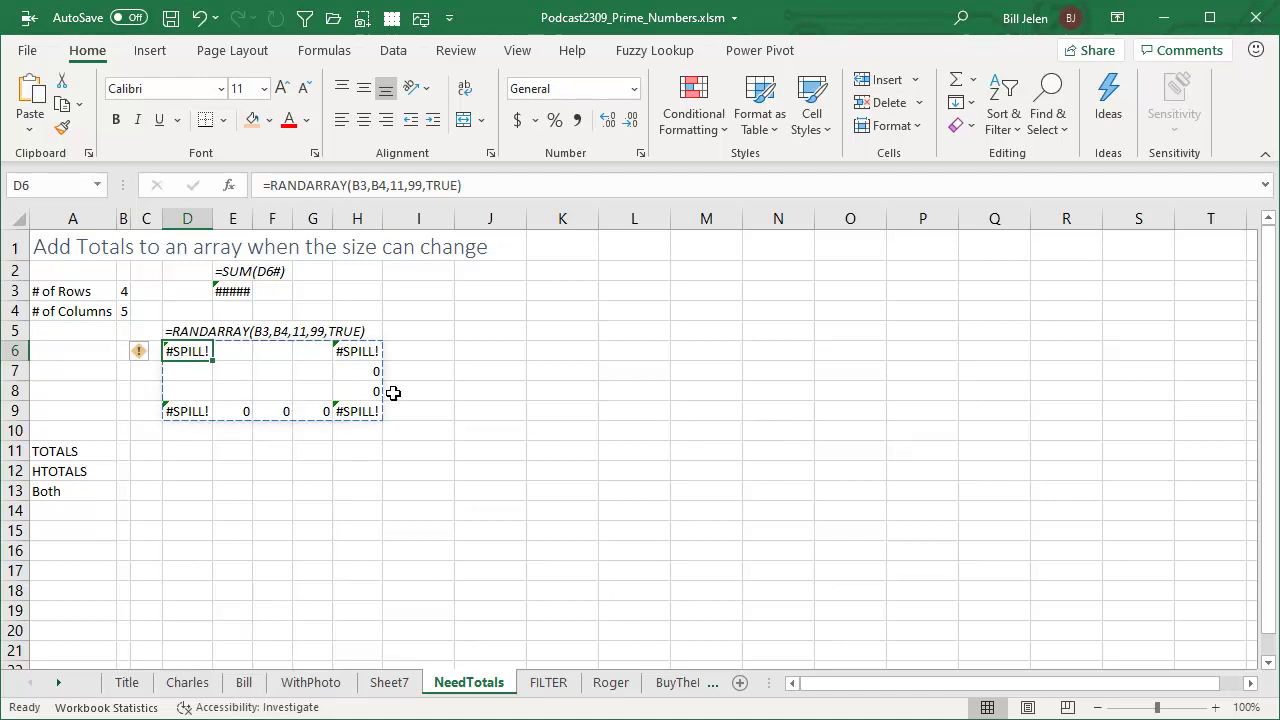
# Step: Delete the old static totals in D9:H9 and H6:H8 so the array spills again
pyautogui.moveTo(192, 411); pyautogui.dragTo(359, 413)
pyautogui.press('Delete')
pyautogui.press('Up')
pyautogui.press('Right')
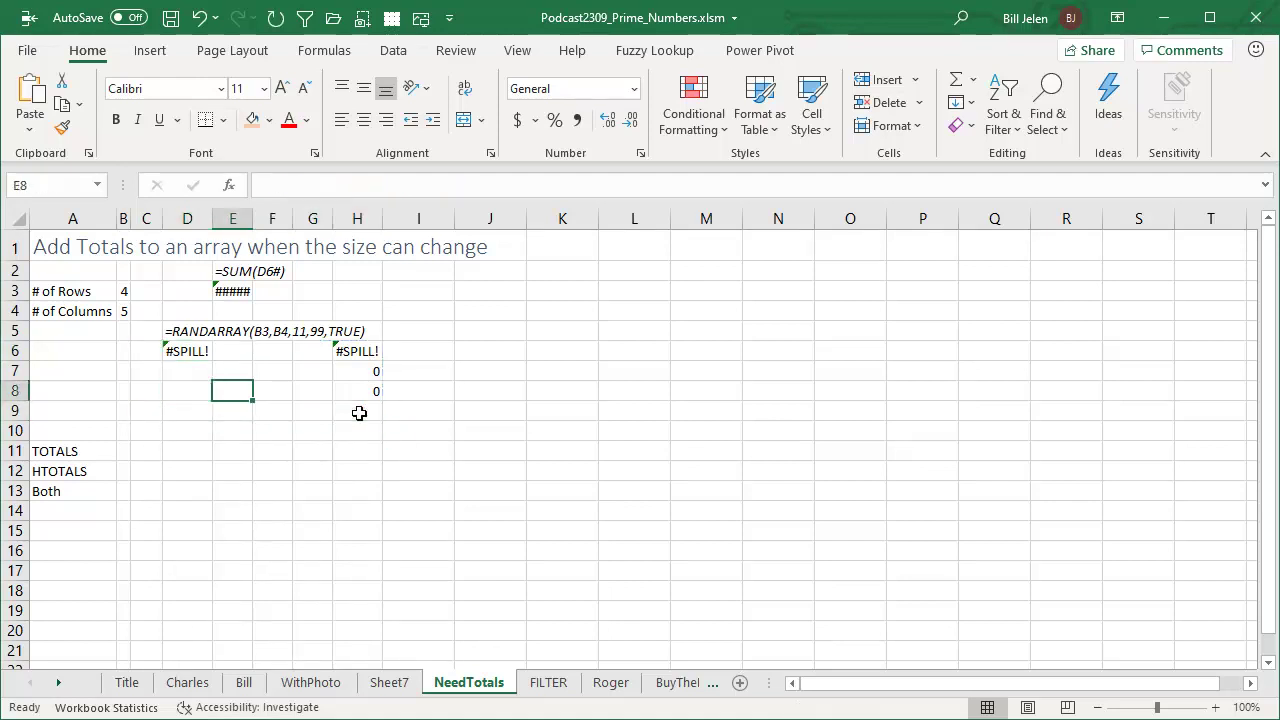
pyautogui.press('Right')
pyautogui.press('Right')
pyautogui.press('Up')
pyautogui.press('Up')
pyautogui.press('Right')
pyautogui.hotkey('shift', 'Down')
pyautogui.hotkey('shift', 'Down')
pyautogui.press('Delete')
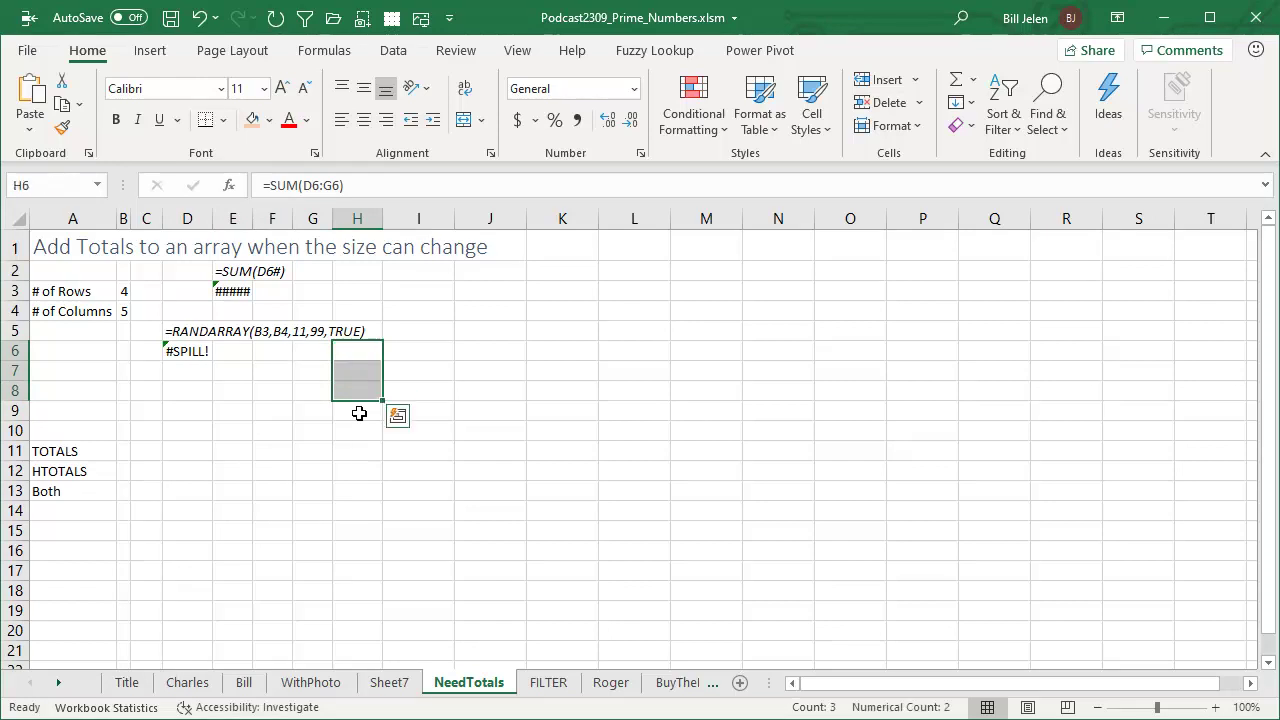
pyautogui.press('Left')
pyautogui.press('Left')
pyautogui.press('Left')
pyautogui.press('Left')
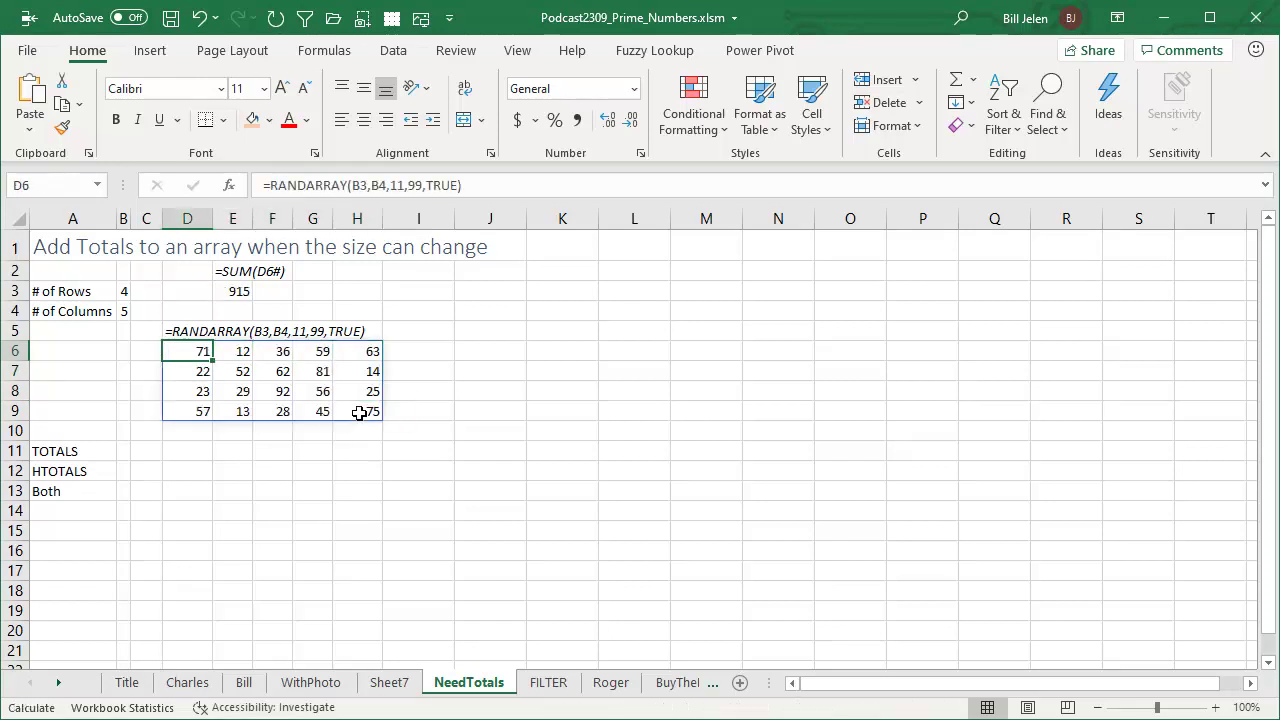
# Step: Wrap the D6 formula as =TOTALS(RANDARRAY(B3,B4,11,99,TRUE)) to add a floating totals row
pyautogui.click(270, 188)
pyautogui.click(270, 190)
pyautogui.write('TOTAL')
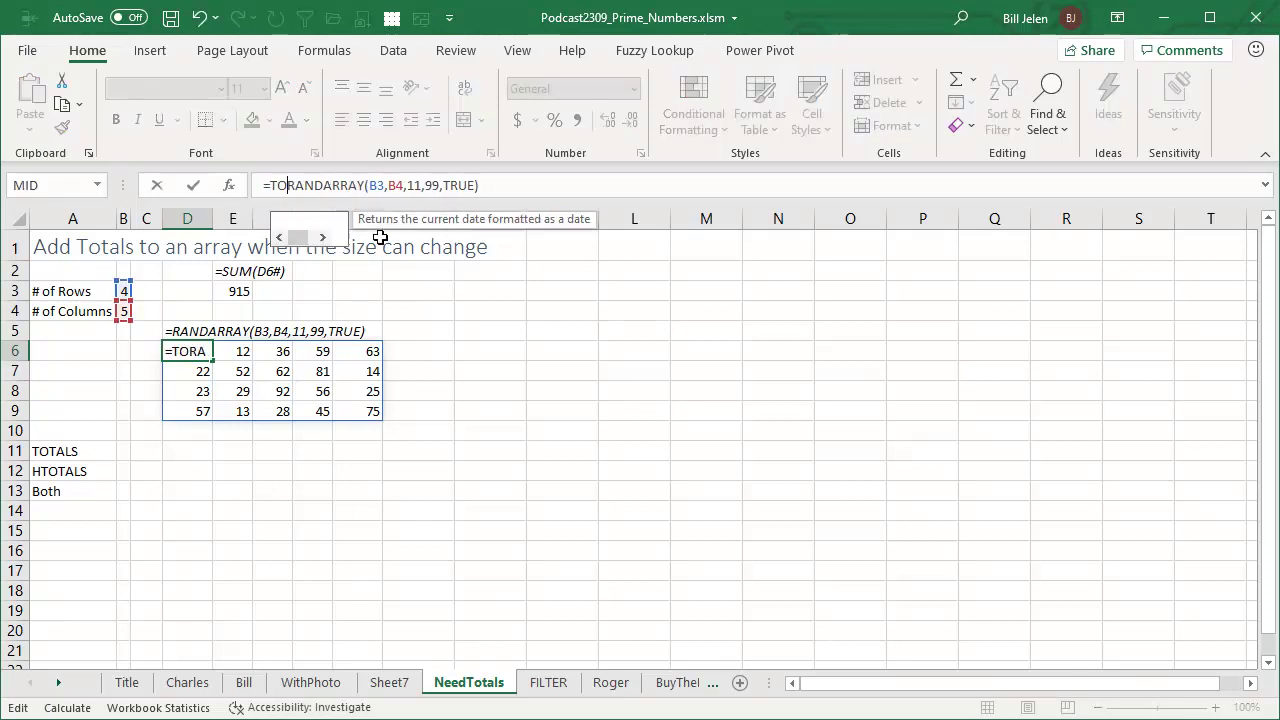
pyautogui.press('Tab')
pyautogui.press('End')
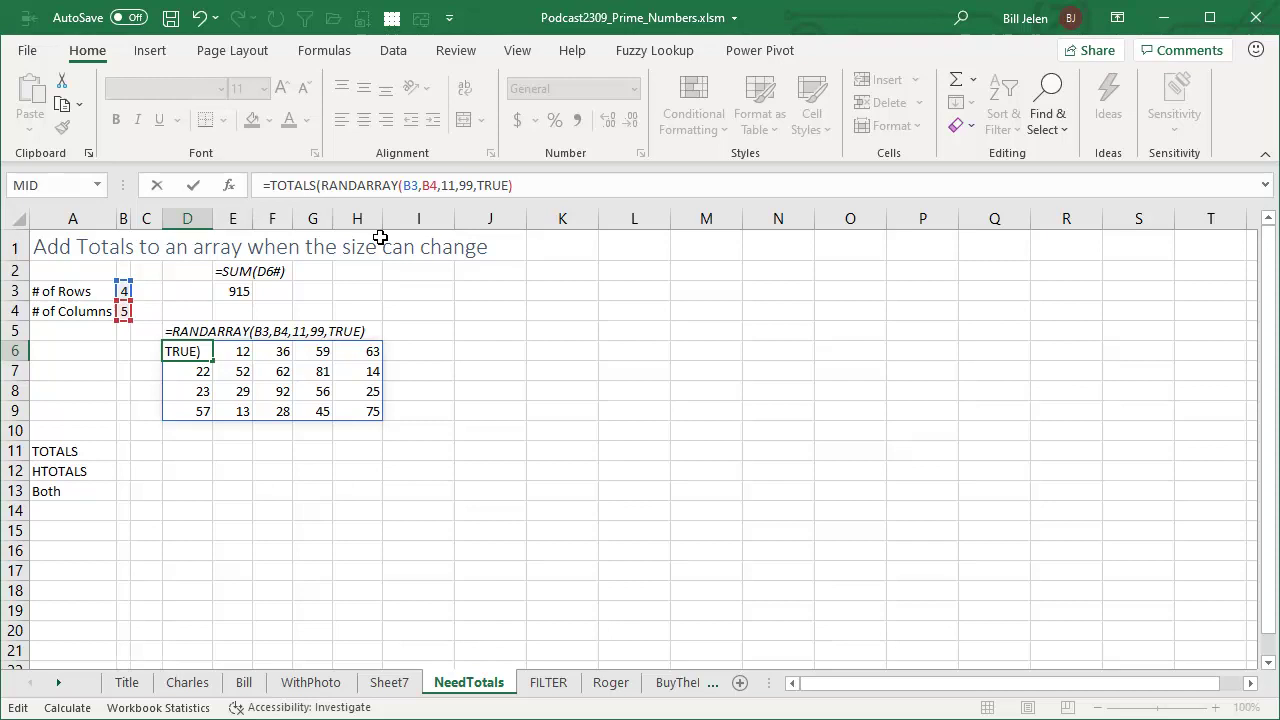
pyautogui.write(')')
pyautogui.press('Return')
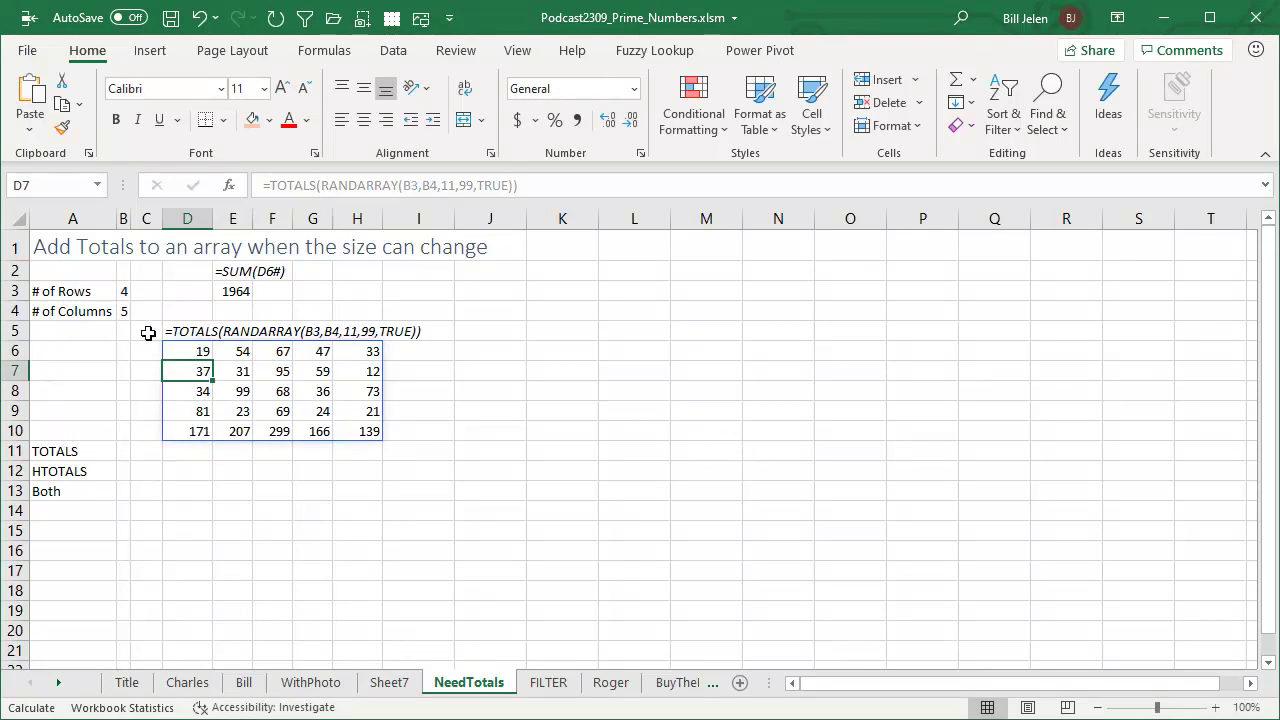
# Step: Change the row count in B3 to 6, then 2, and finally 3, watching the totals row move
pyautogui.click(121, 291)
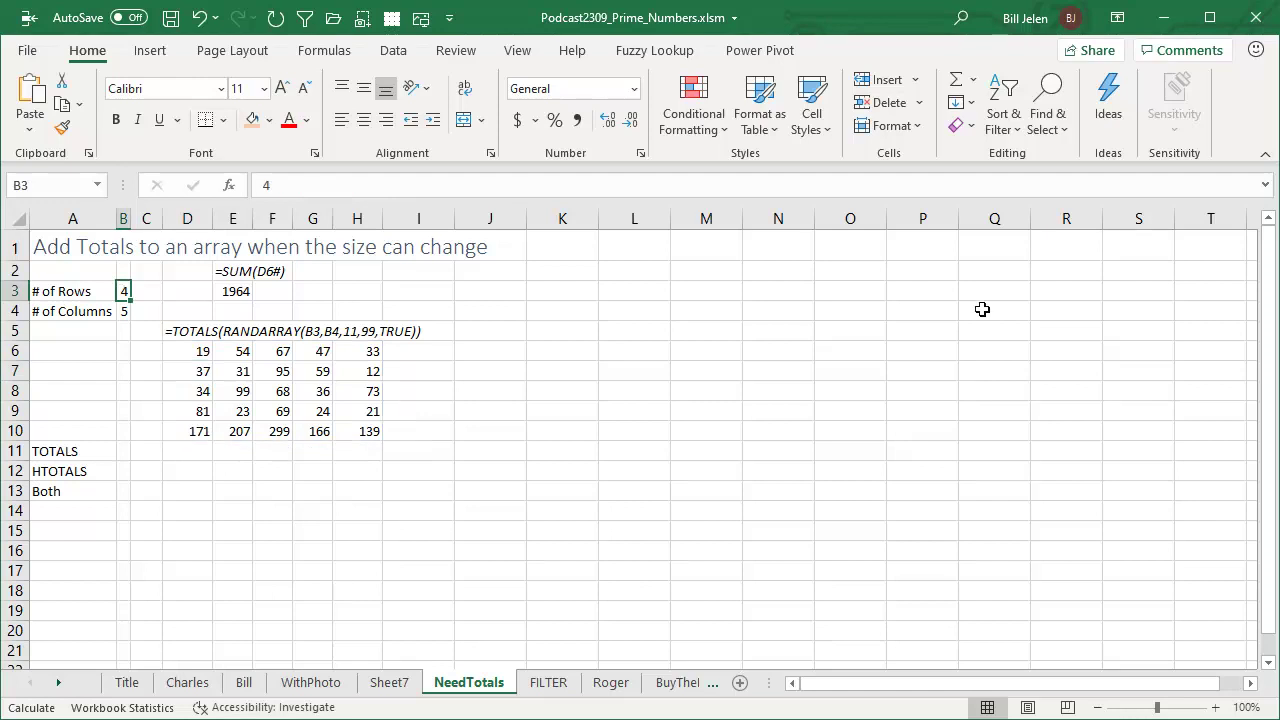
pyautogui.write('6')
pyautogui.press('Return')
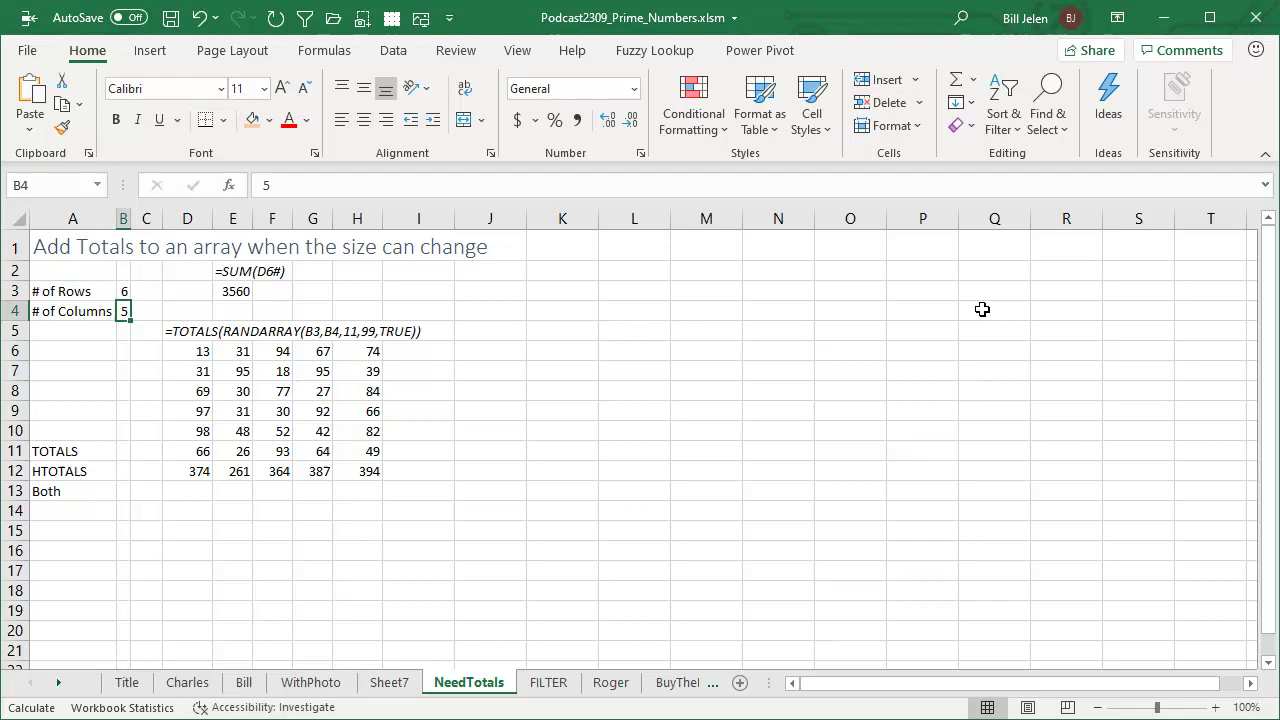
pyautogui.press('Up')
pyautogui.write('2')
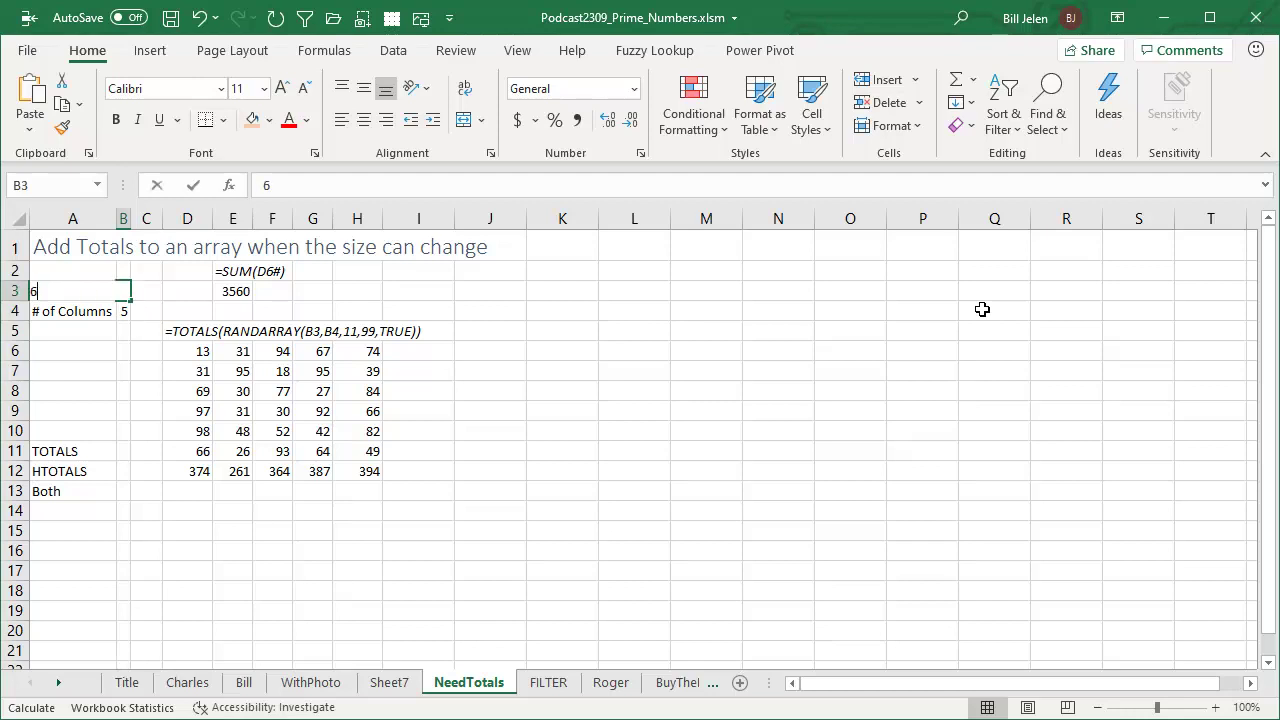
pyautogui.press('Return')
pyautogui.press('Up')
pyautogui.write('2')
pyautogui.press('Return')
pyautogui.press('Up')
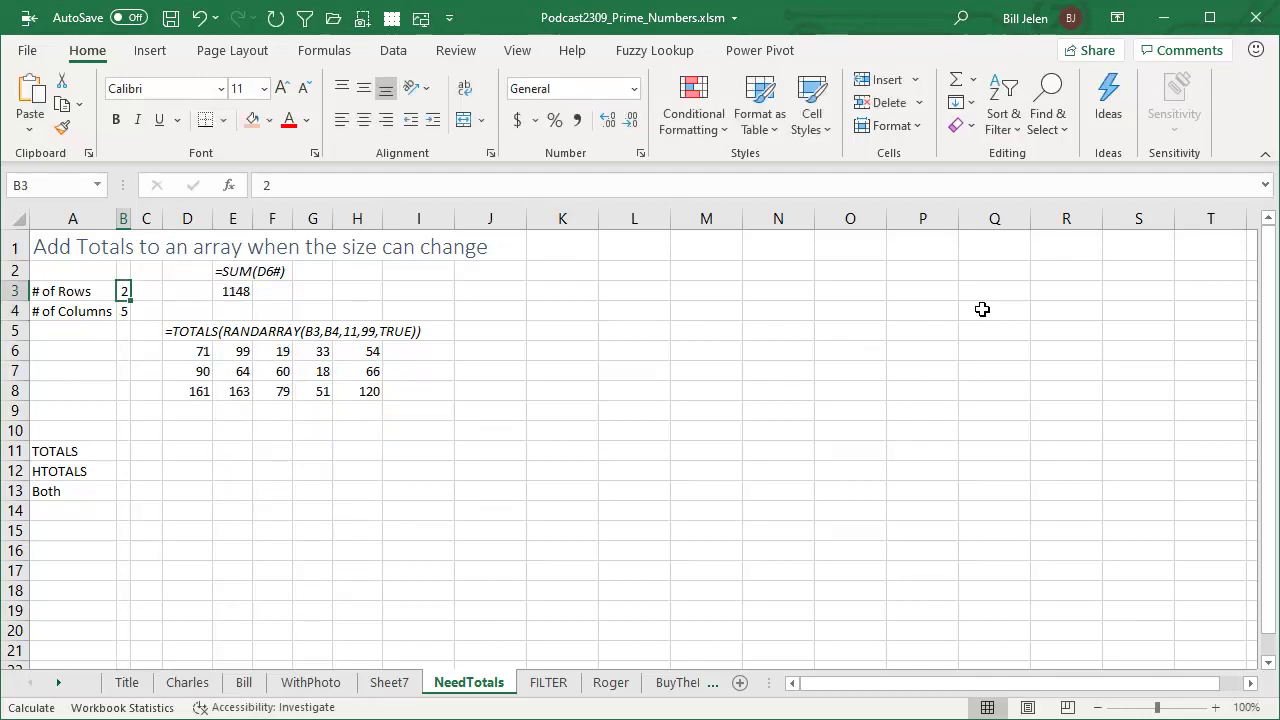
pyautogui.write('3')
pyautogui.press('Return')
pyautogui.press('Up')
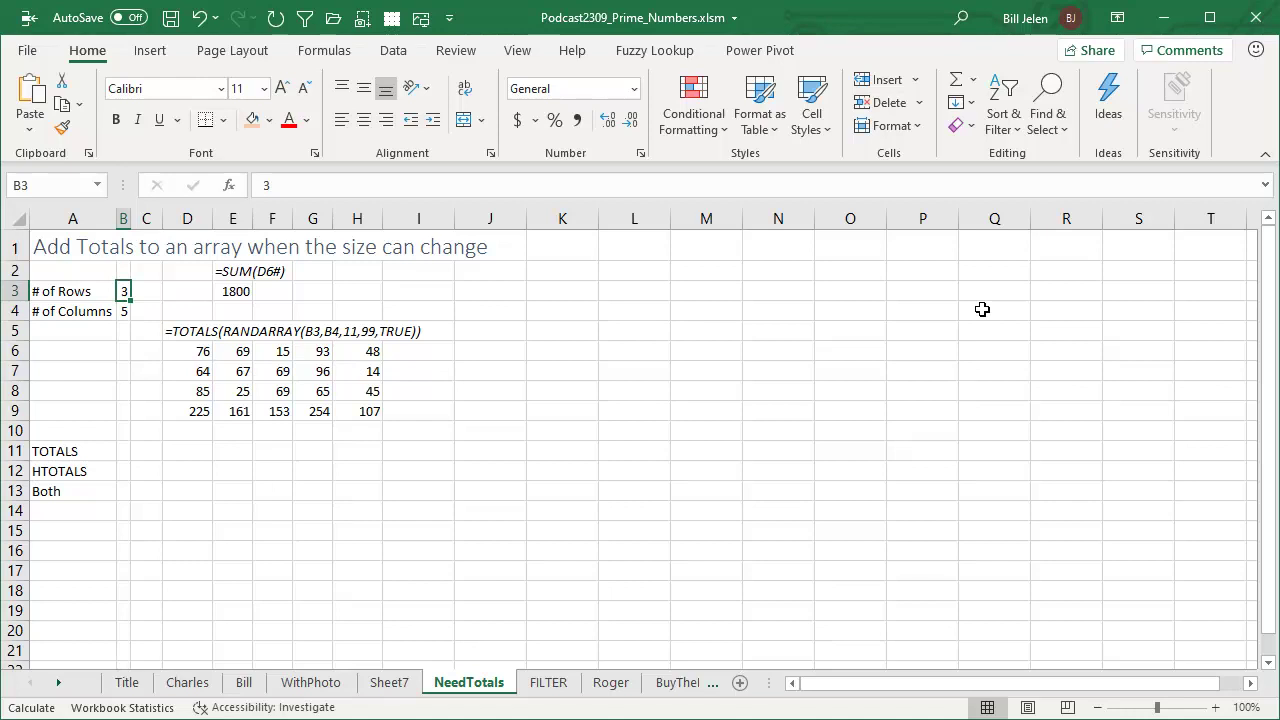
# Step: Start editing the formula-text label in D5 above the array
pyautogui.press('Down')
pyautogui.press('Down')
pyautogui.press('Right')
pyautogui.press('Right')
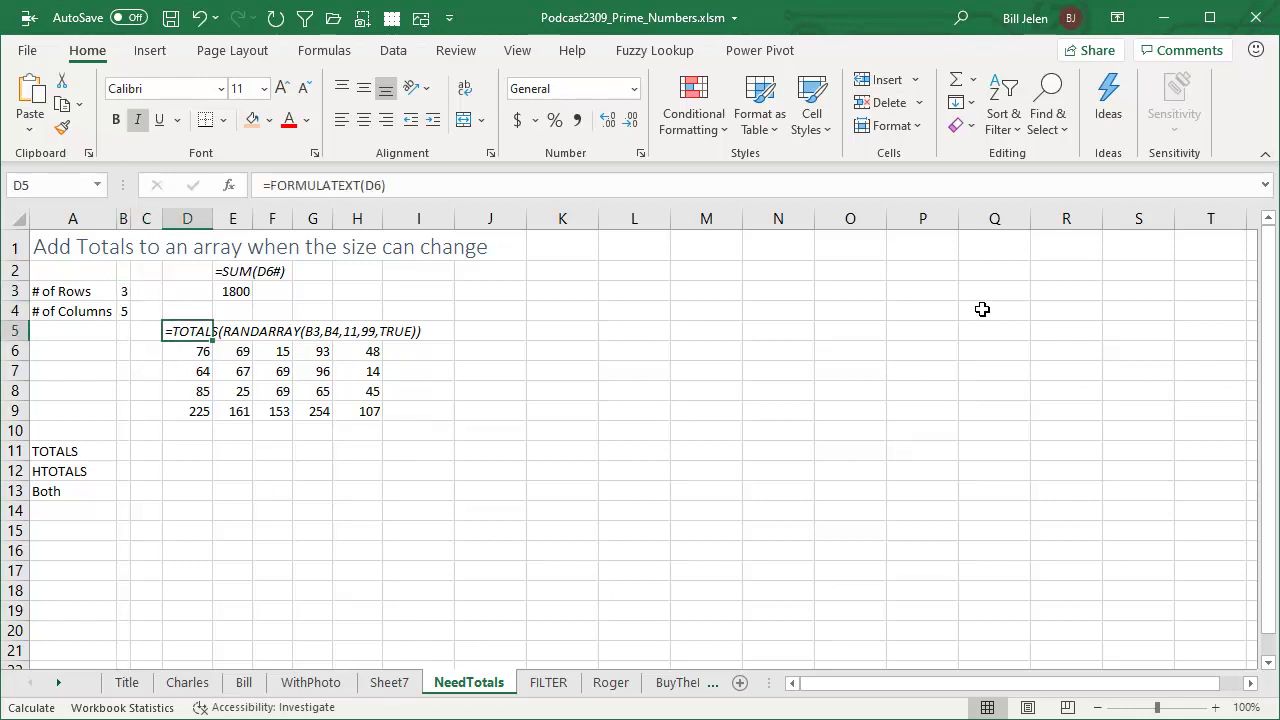
pyautogui.press('F2')
# Step: Re-enter the D5 label formula so it reflects the current array formula
pyautogui.press('Home')
pyautogui.press('Right')
pyautogui.press('Right')
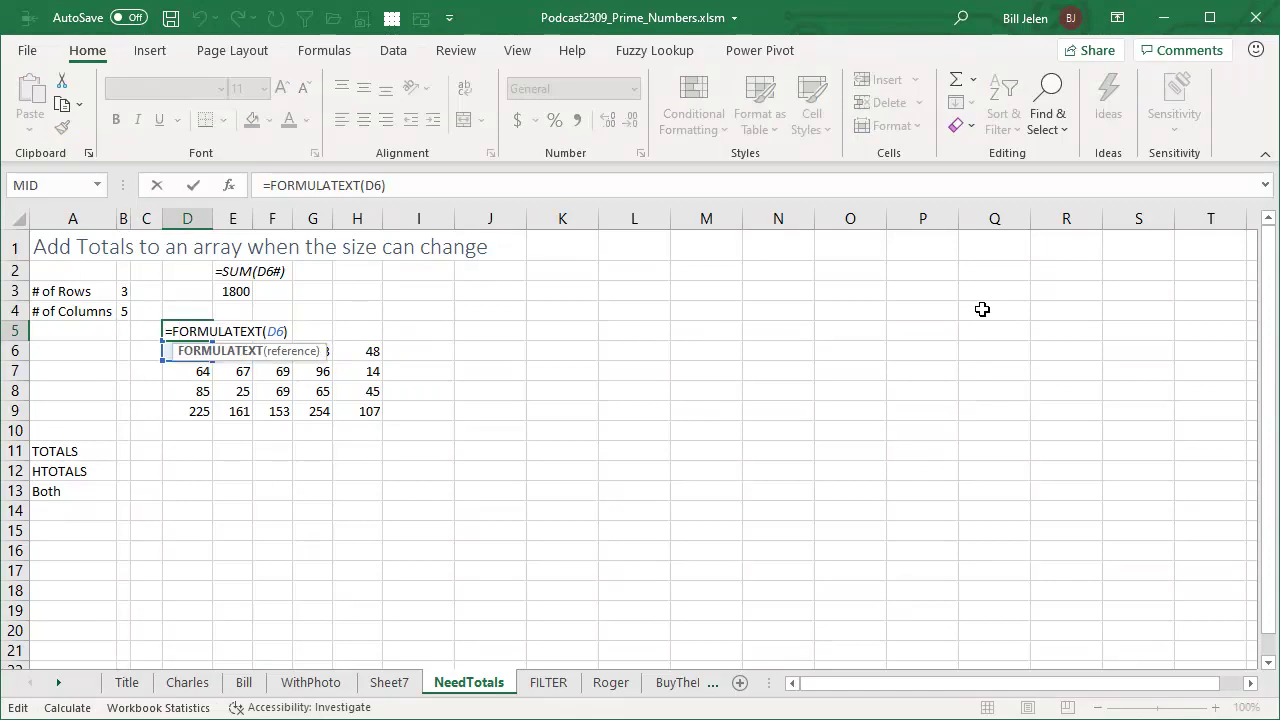
pyautogui.press('Return')
# Step: Change D6 to HTOTALS(RANDARRAY(...)) so a total column appears on the right
pyautogui.press('F2')
pyautogui.press('Home')
pyautogui.press('Right')
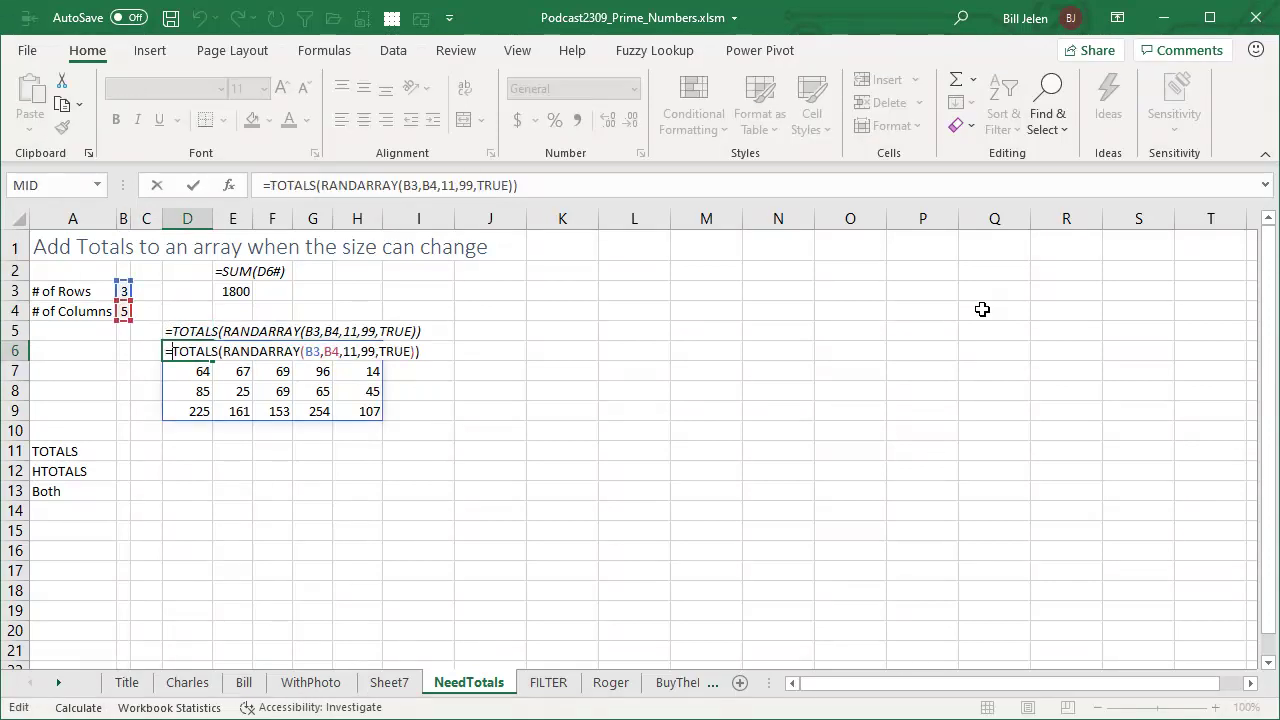
pyautogui.write('H')
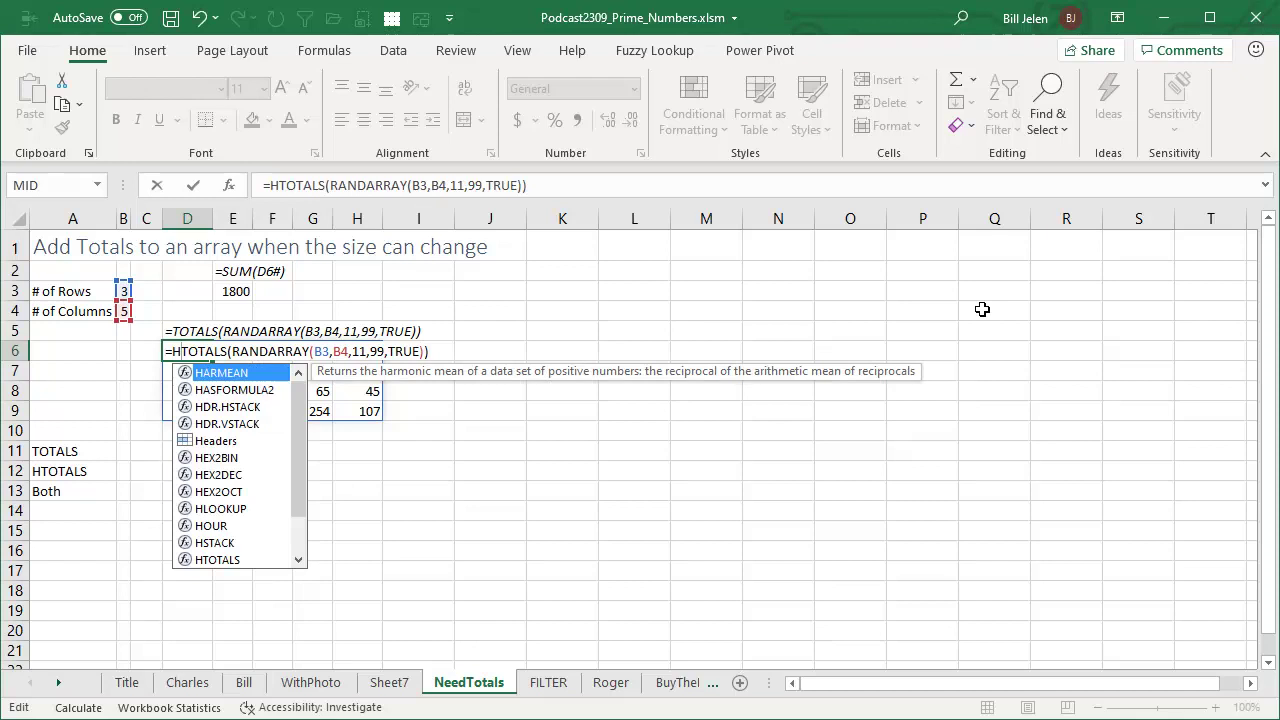
pyautogui.press('Return')
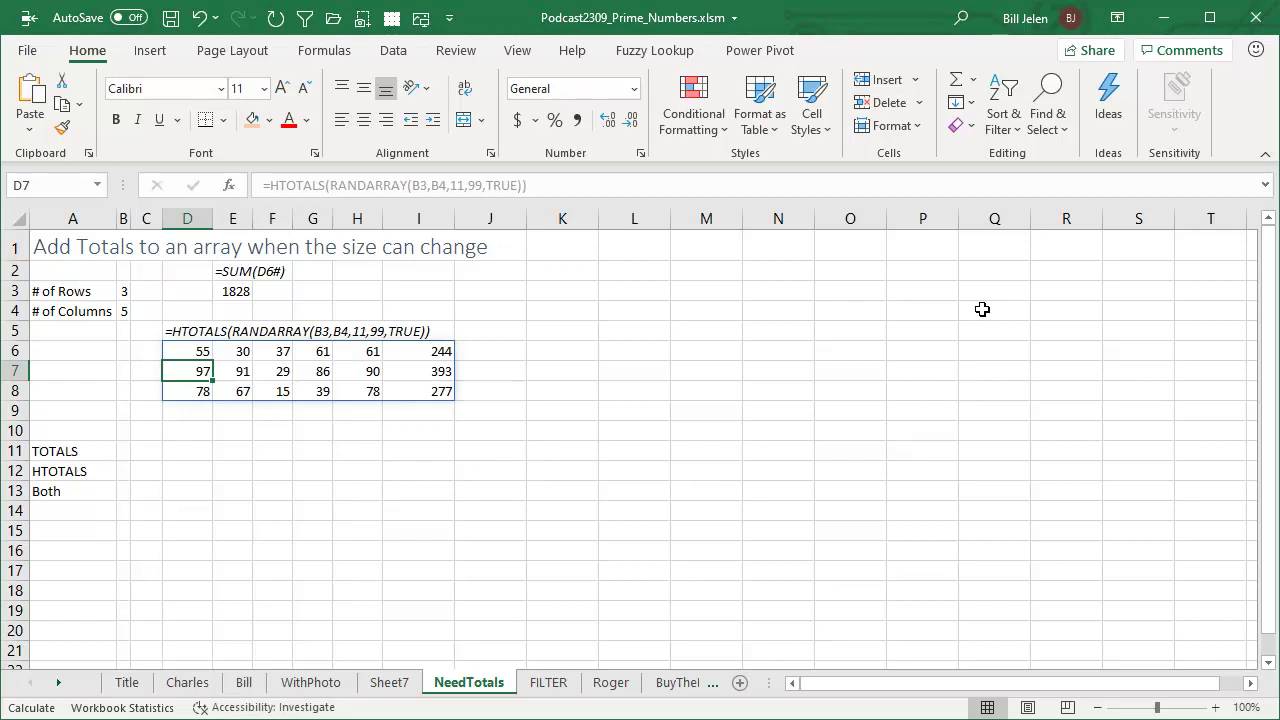
# Step: Wrap D6 as TOTALS(HTOTALS(RANDARRAY(...))) to add a totals row as well
pyautogui.press('Up')
pyautogui.press('F2')
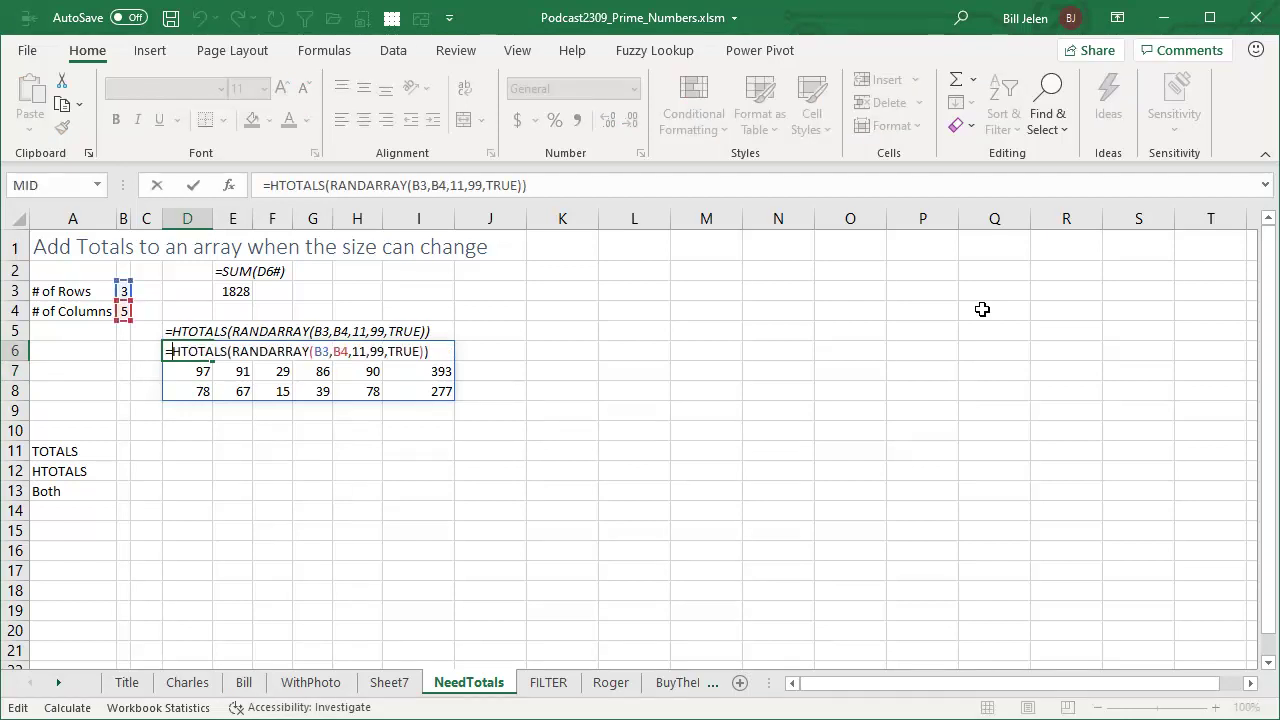
pyautogui.write('TOTALS(')
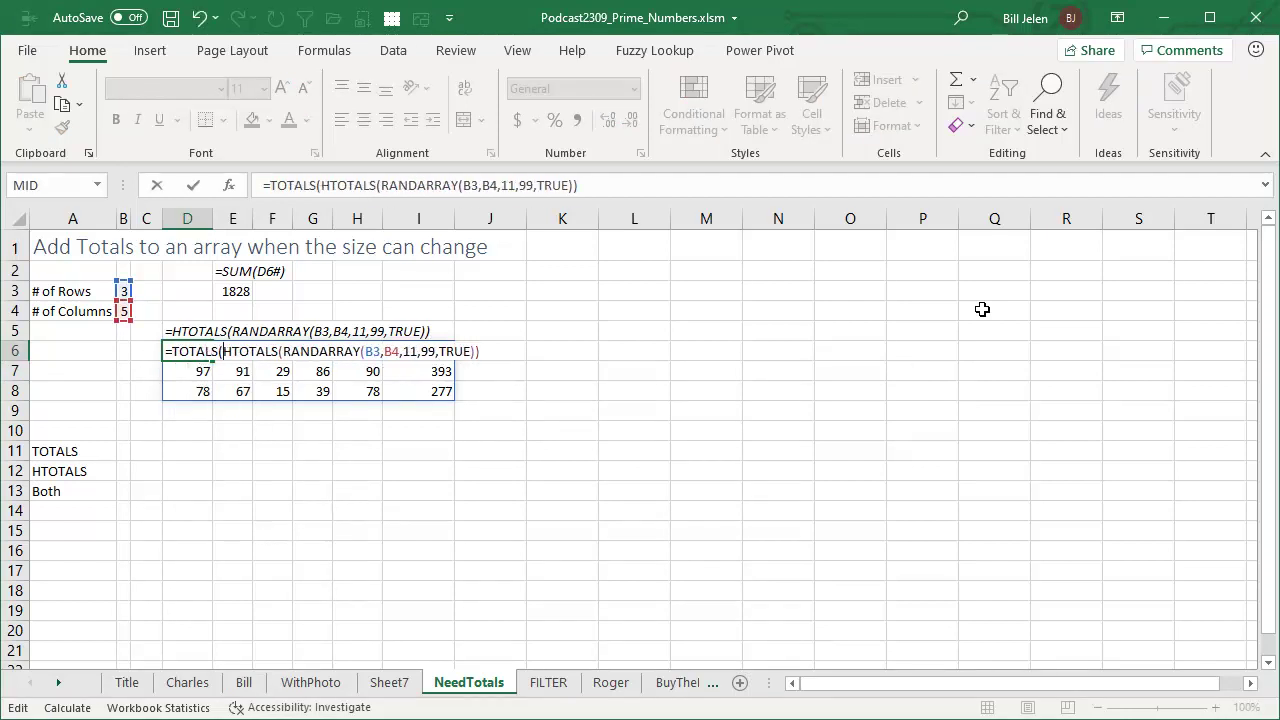
pyautogui.press('Return')
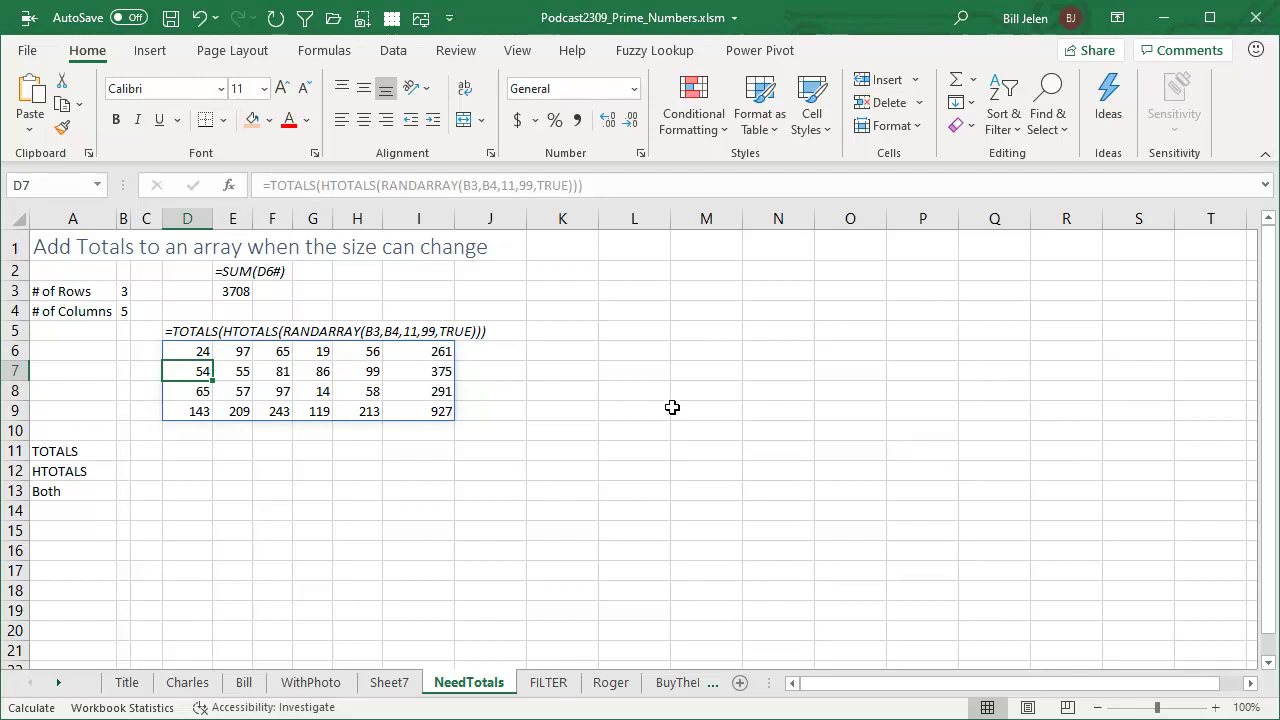
# Step: Set the array to 8 rows in B3 and 13 columns in B4
pyautogui.click(124, 293)
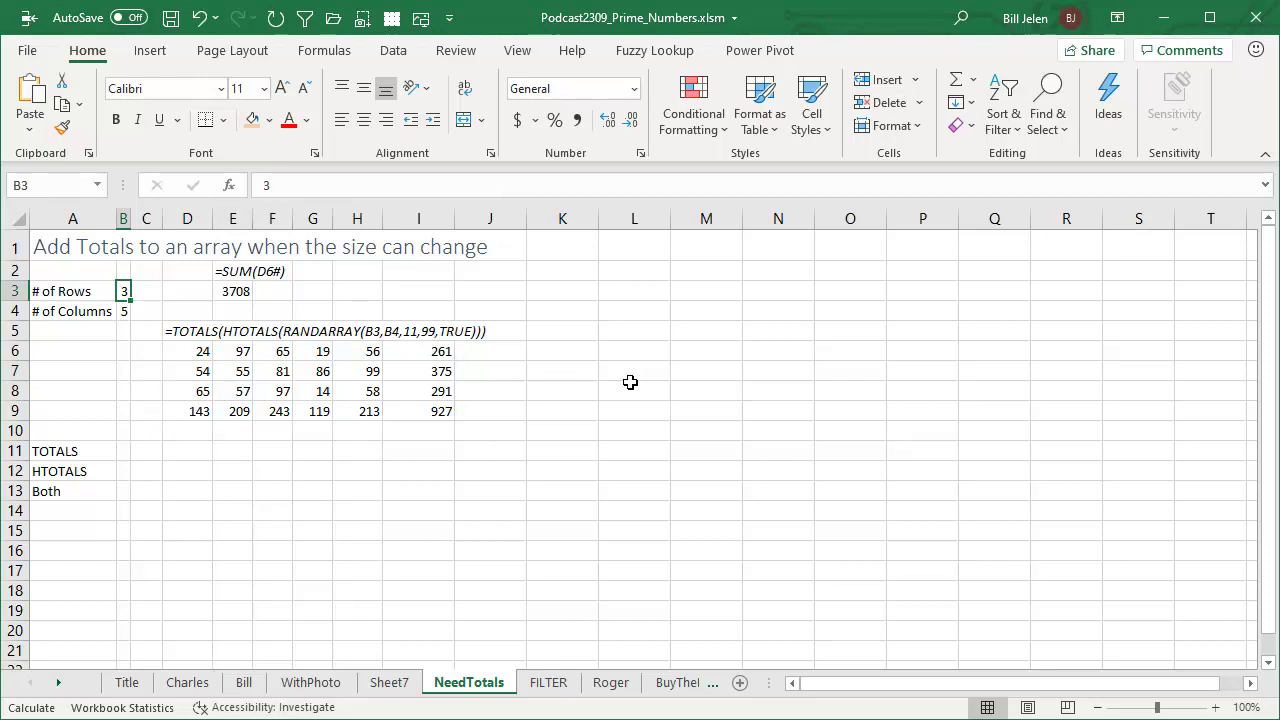
pyautogui.write('8')
pyautogui.press('Return')
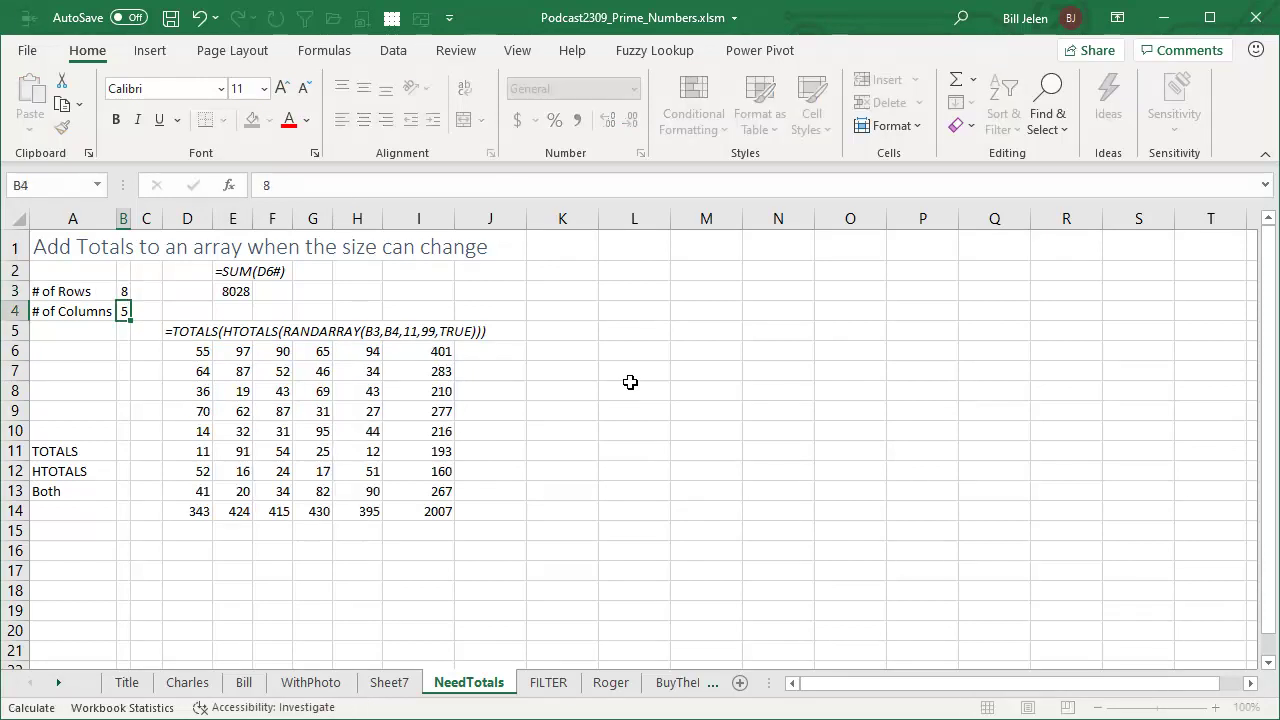
pyautogui.press('Up')
pyautogui.press('Down')
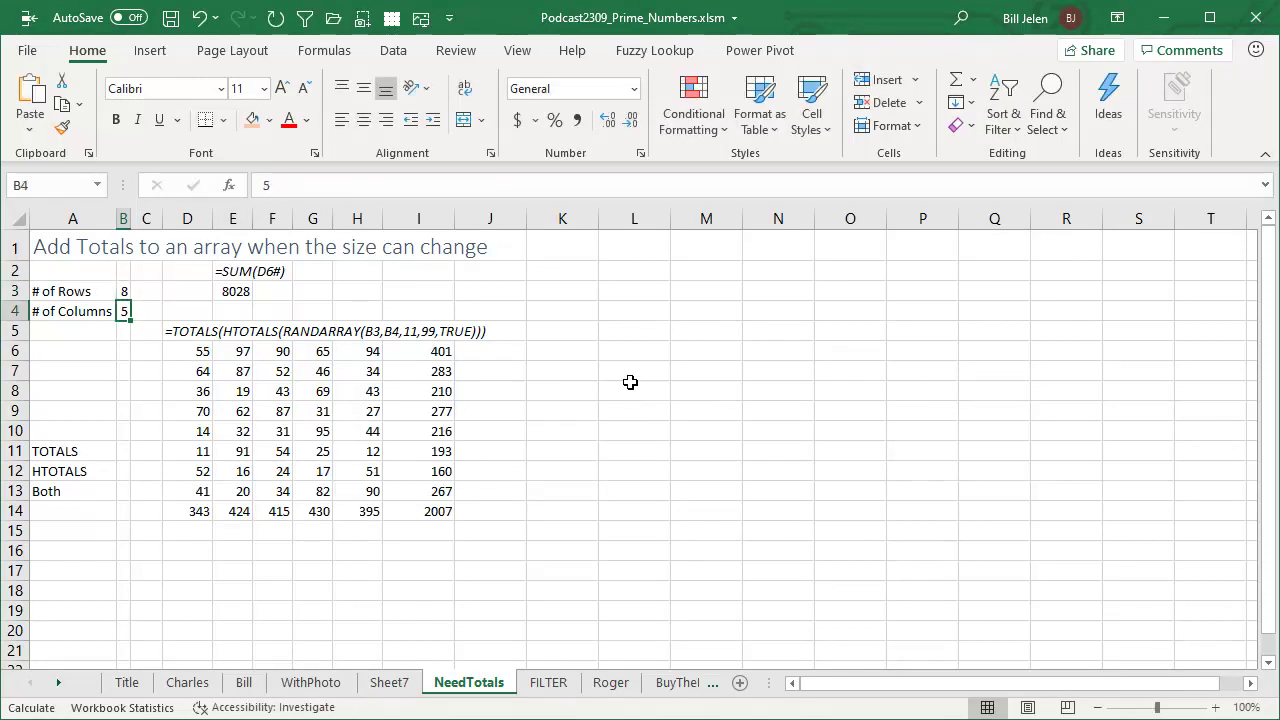
pyautogui.write('13')
pyautogui.press('Return')
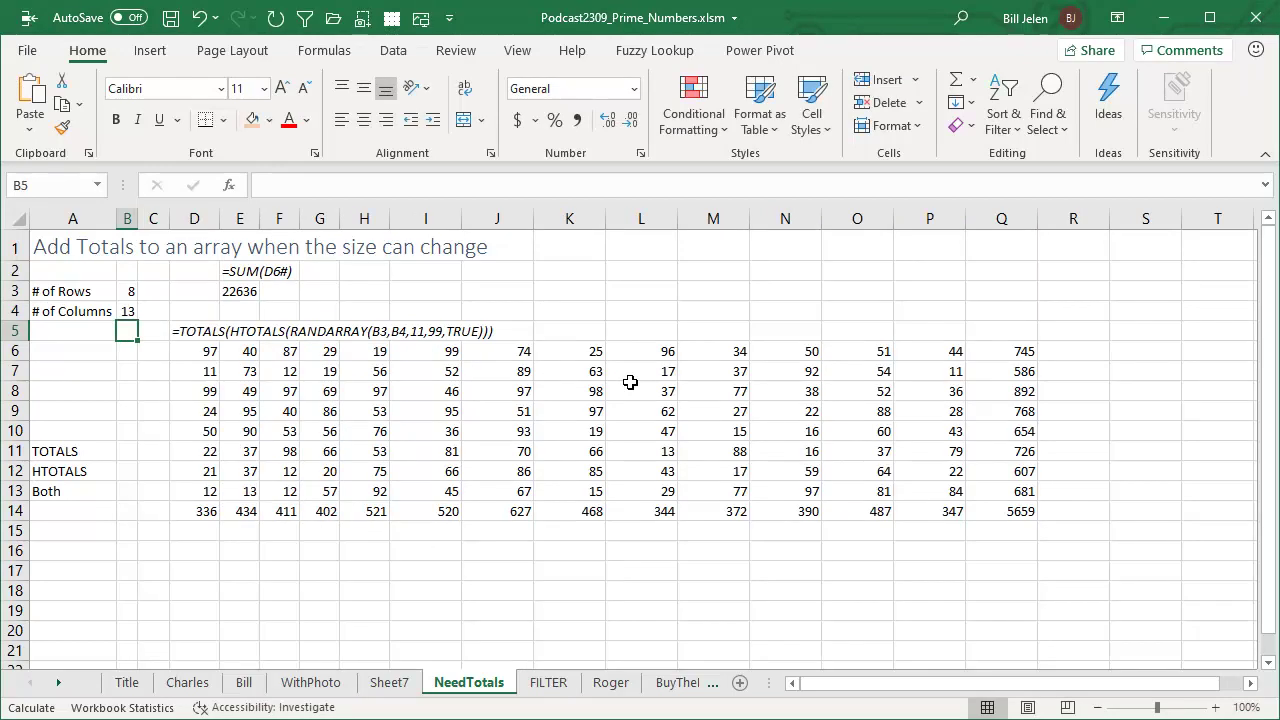
# Step: Select a data row, a column, and then all the array data to check the status-bar sums against the totals
pyautogui.moveTo(208, 352); pyautogui.dragTo(946, 356)
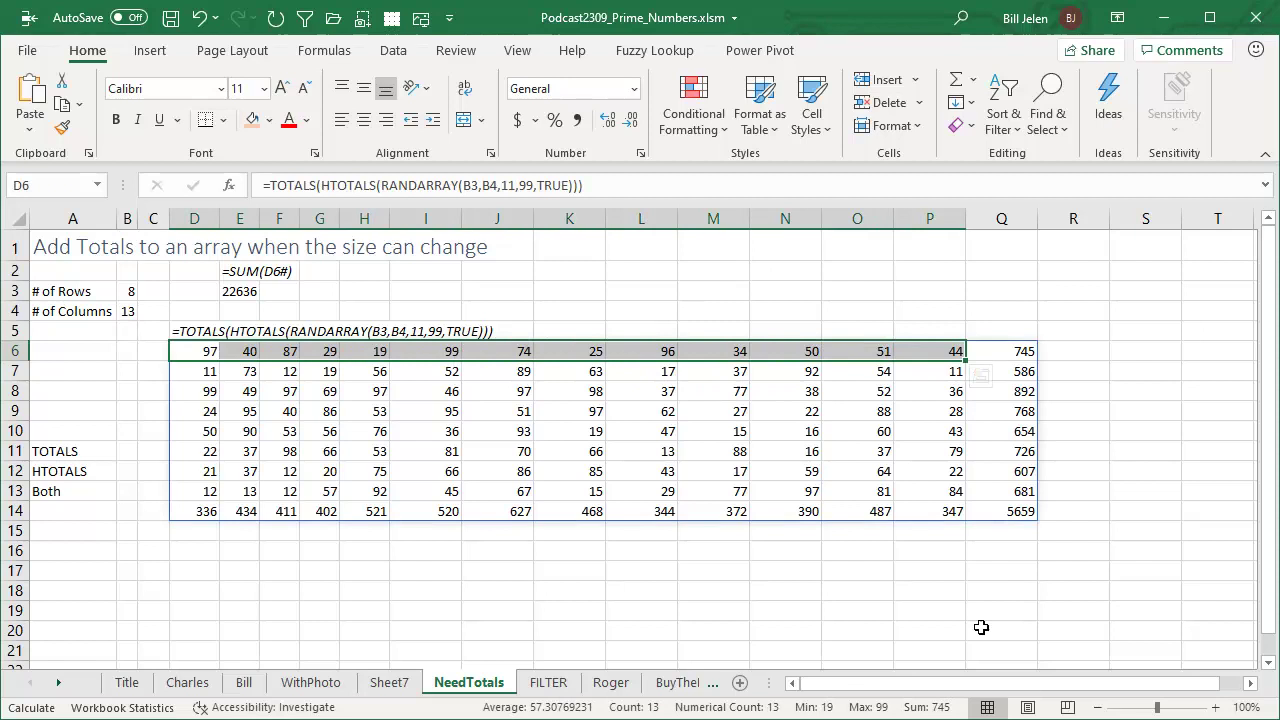
pyautogui.click(321, 350)
pyautogui.moveTo(321, 350); pyautogui.dragTo(325, 490)
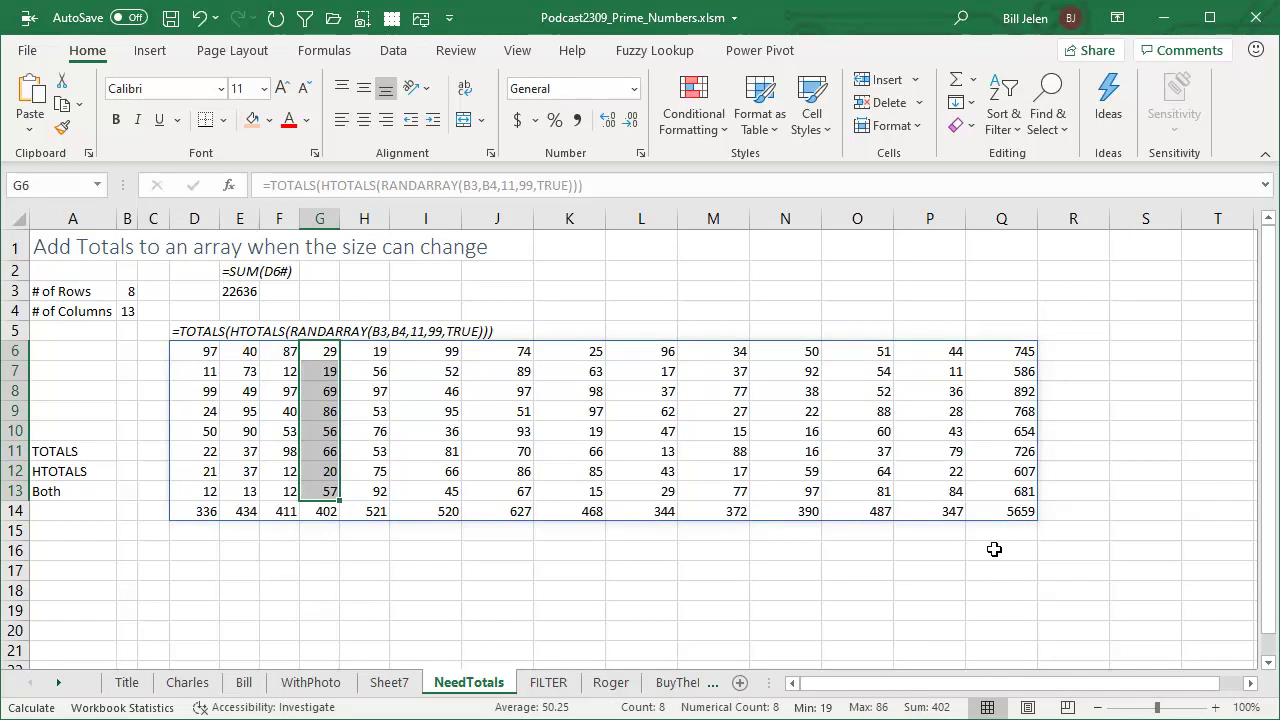
pyautogui.moveTo(962, 493); pyautogui.dragTo(220, 366)
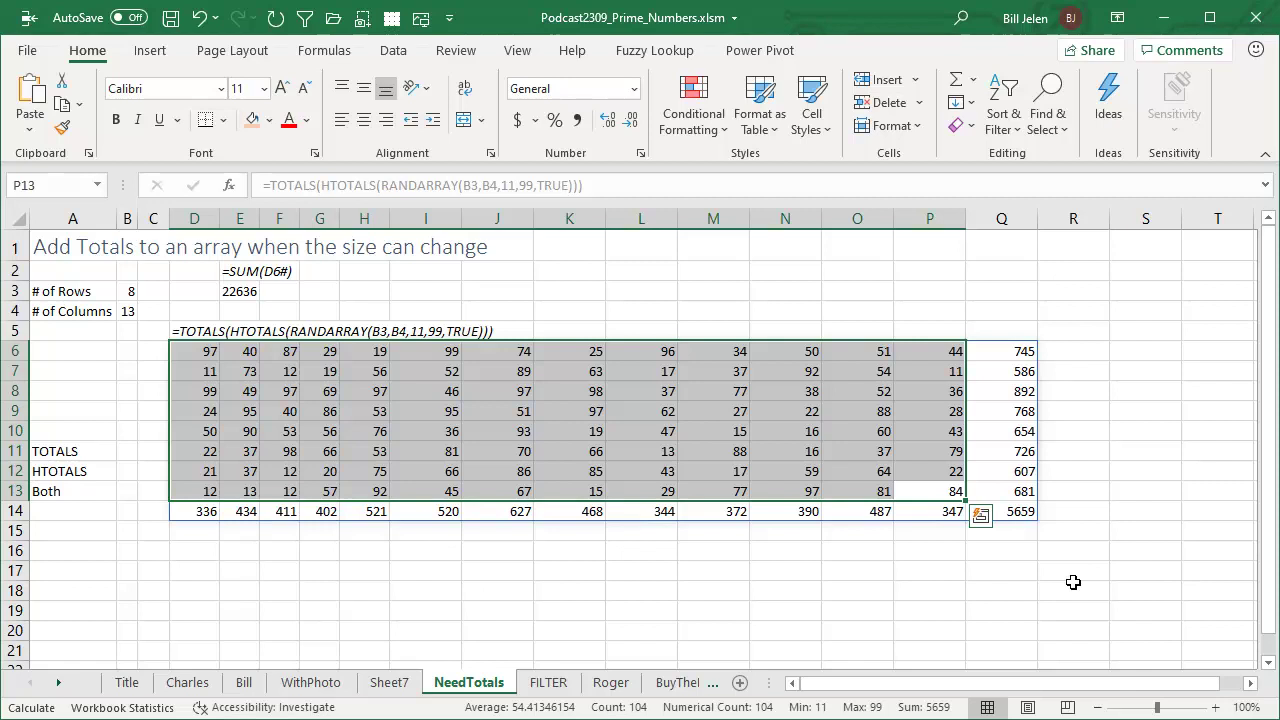
# Step: On the Roger sheet, inspect the SUMCOLS formula in D5 and the SUMROWS formula in B8
pyautogui.click(611, 683)
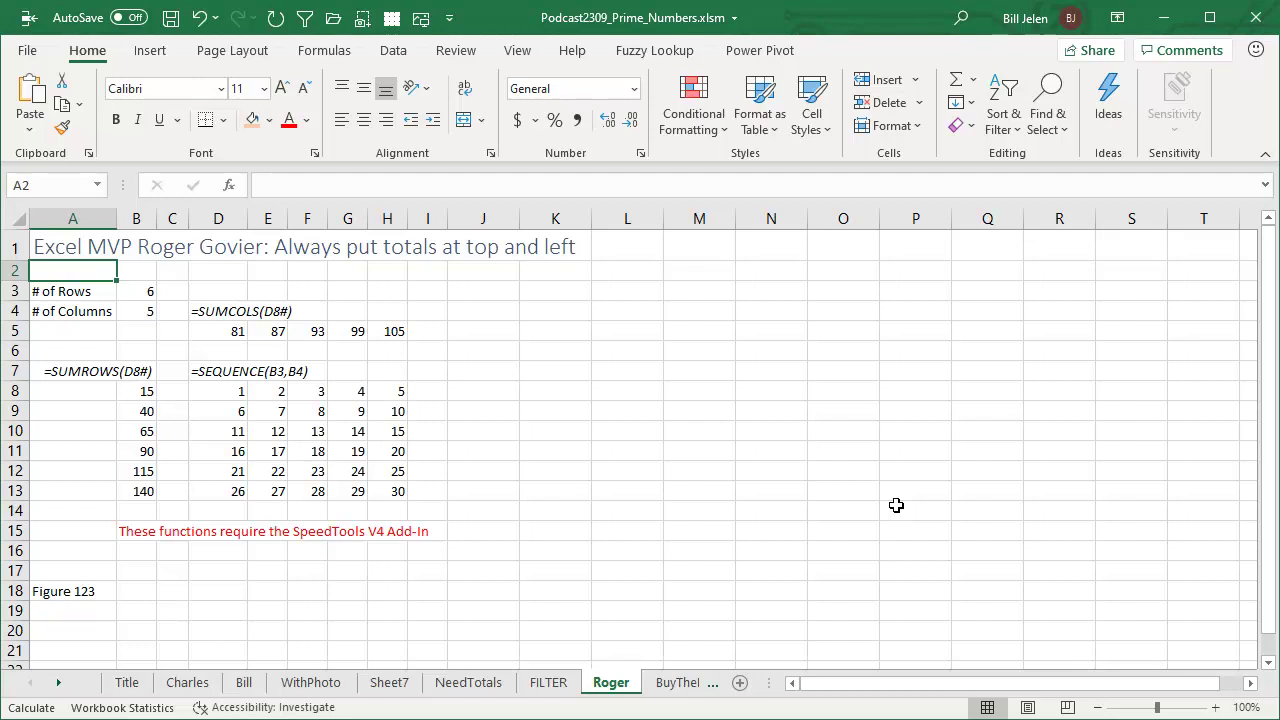
pyautogui.click(221, 325)
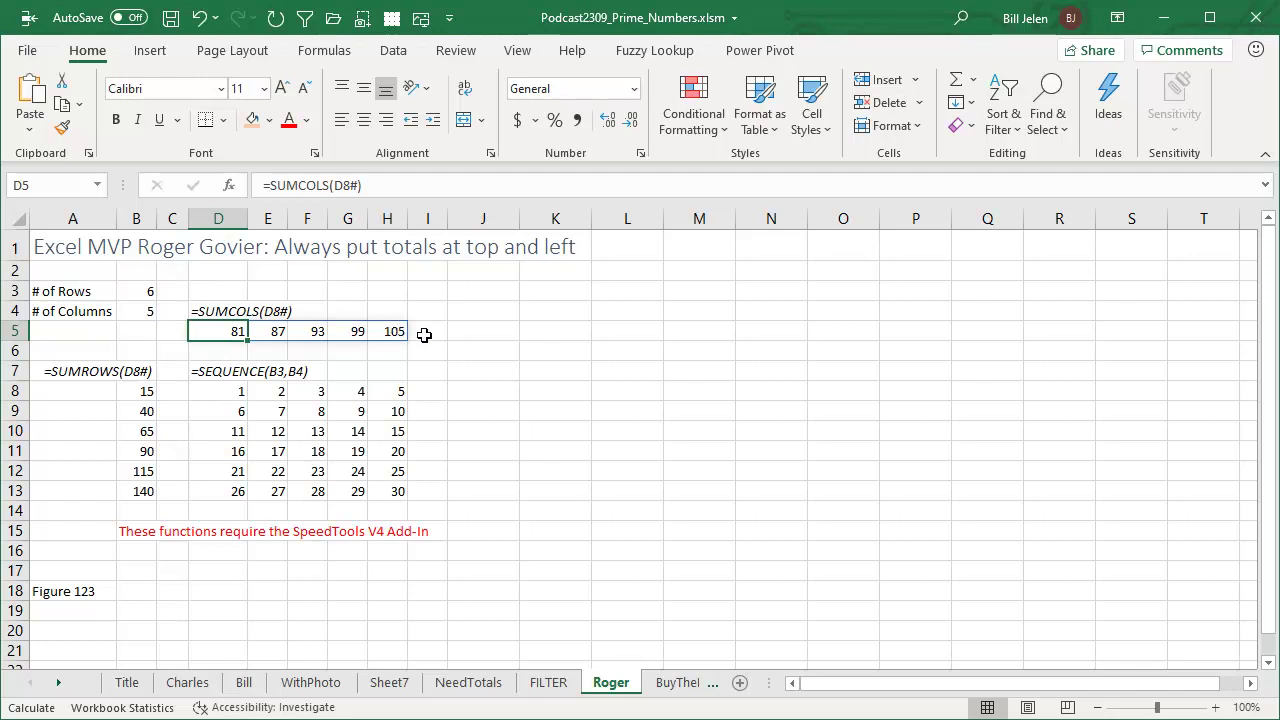
pyautogui.click(146, 395)
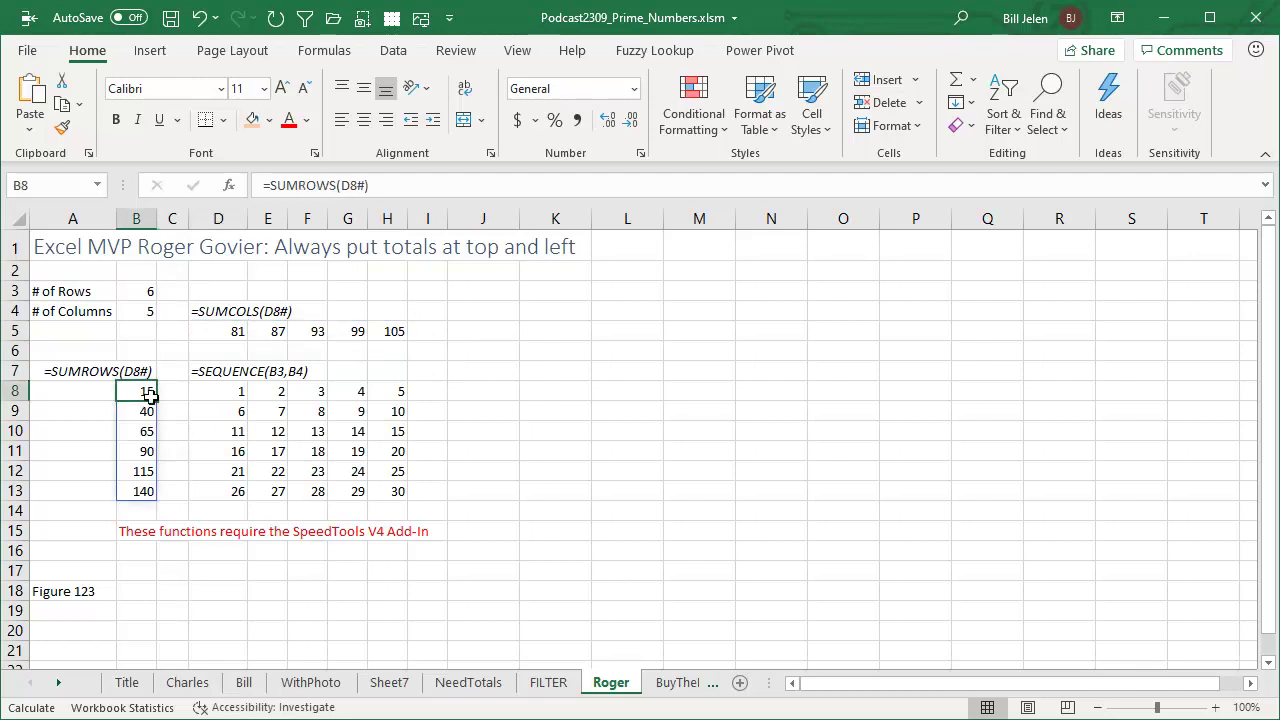
# Step: Set the sequence to 11 rows by 9 columns and delete the note in B15 blocking the row sums
pyautogui.click(150, 294)
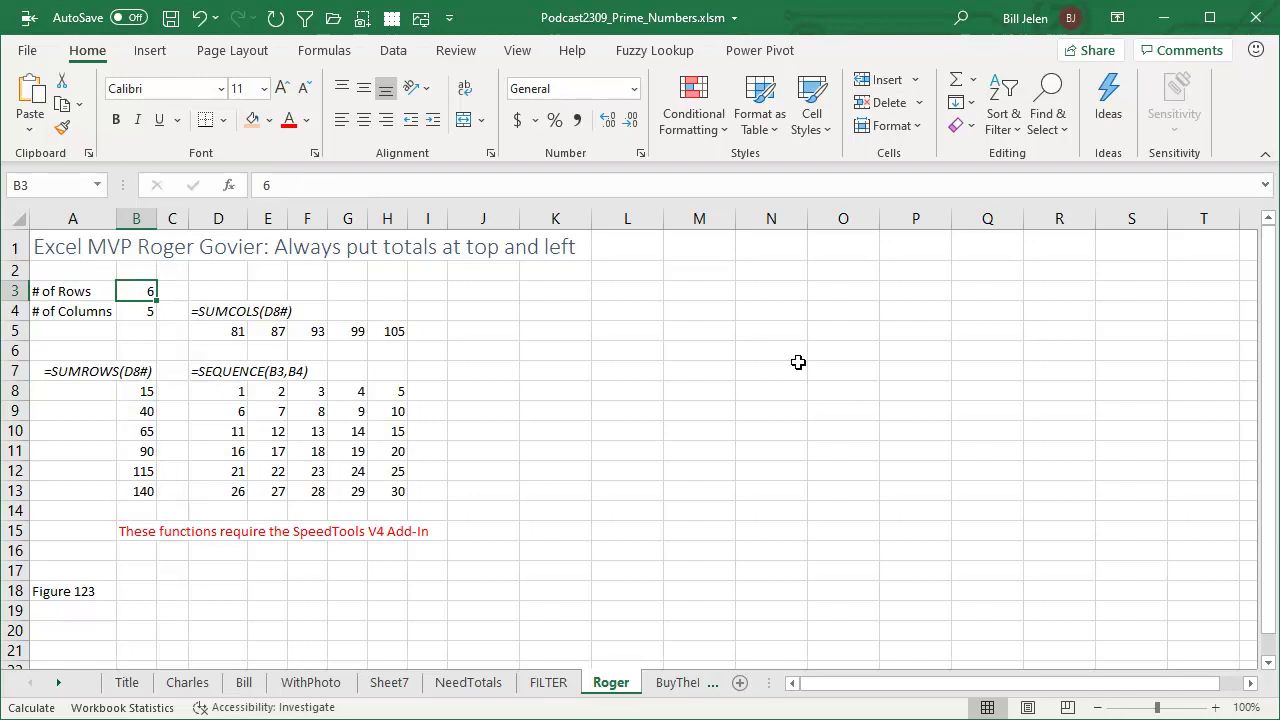
pyautogui.write('11')
pyautogui.press('Return')
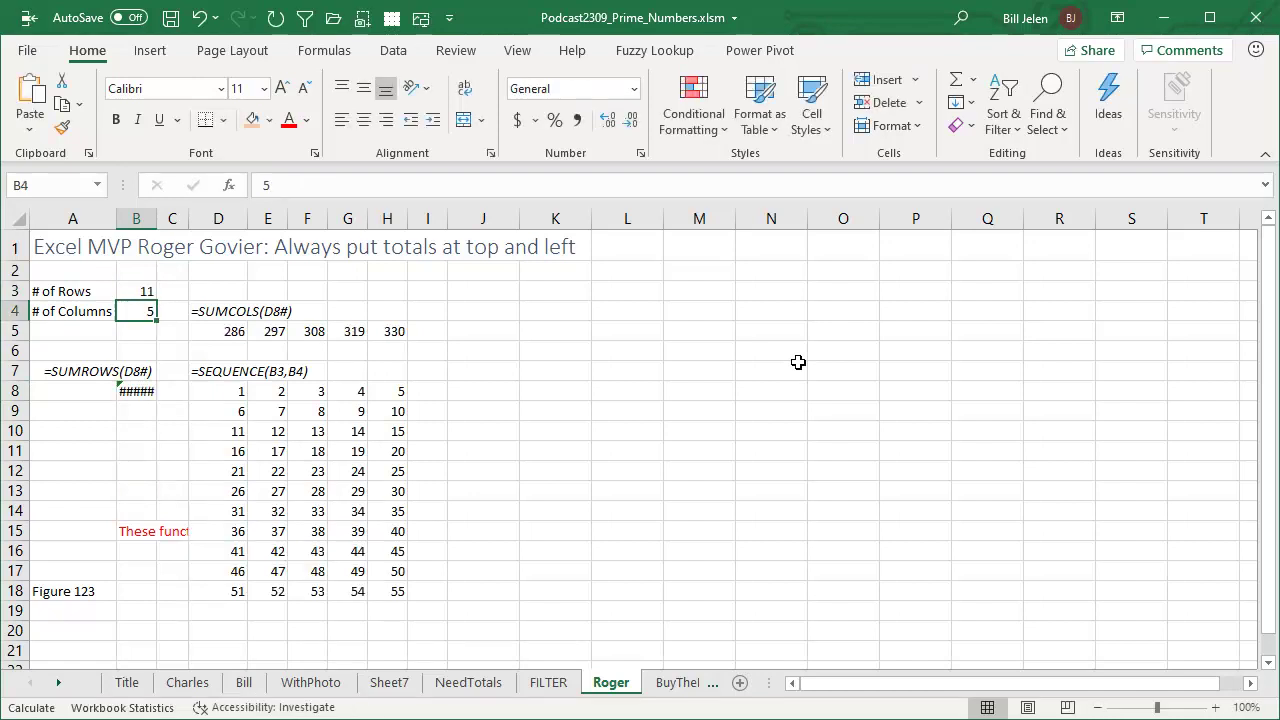
pyautogui.write('9')
pyautogui.press('Return')
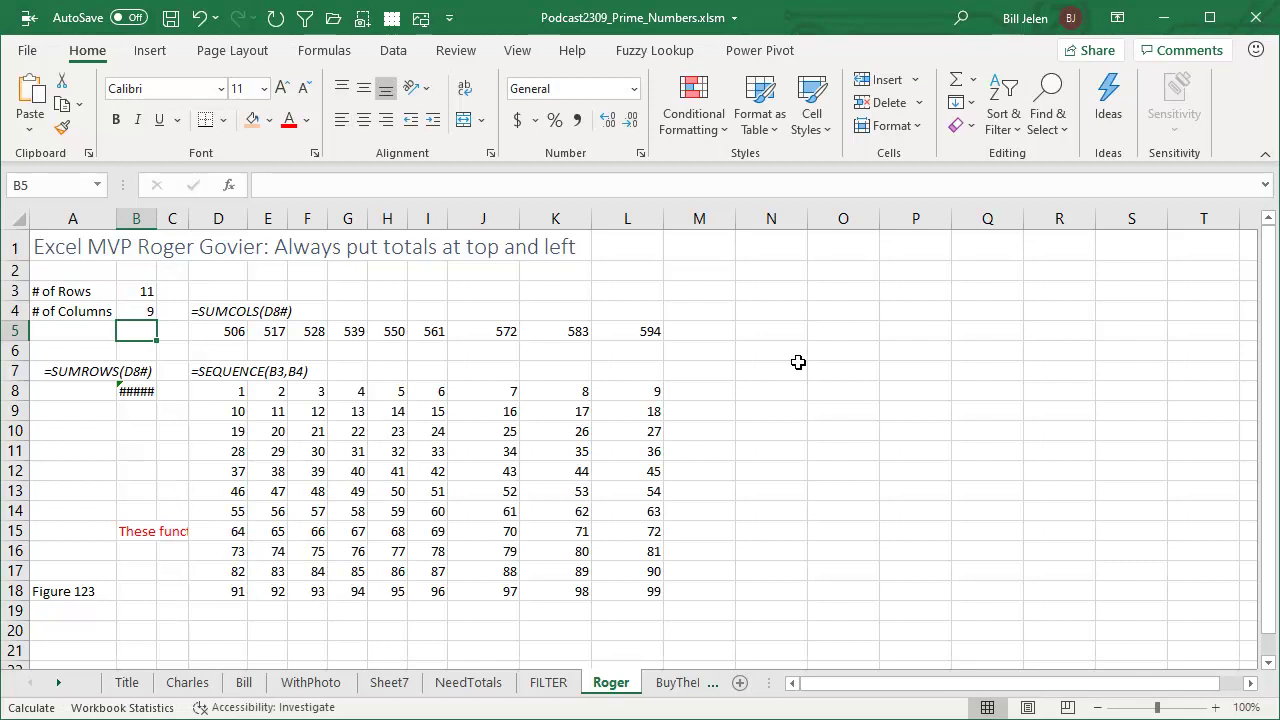
pyautogui.click(137, 531)
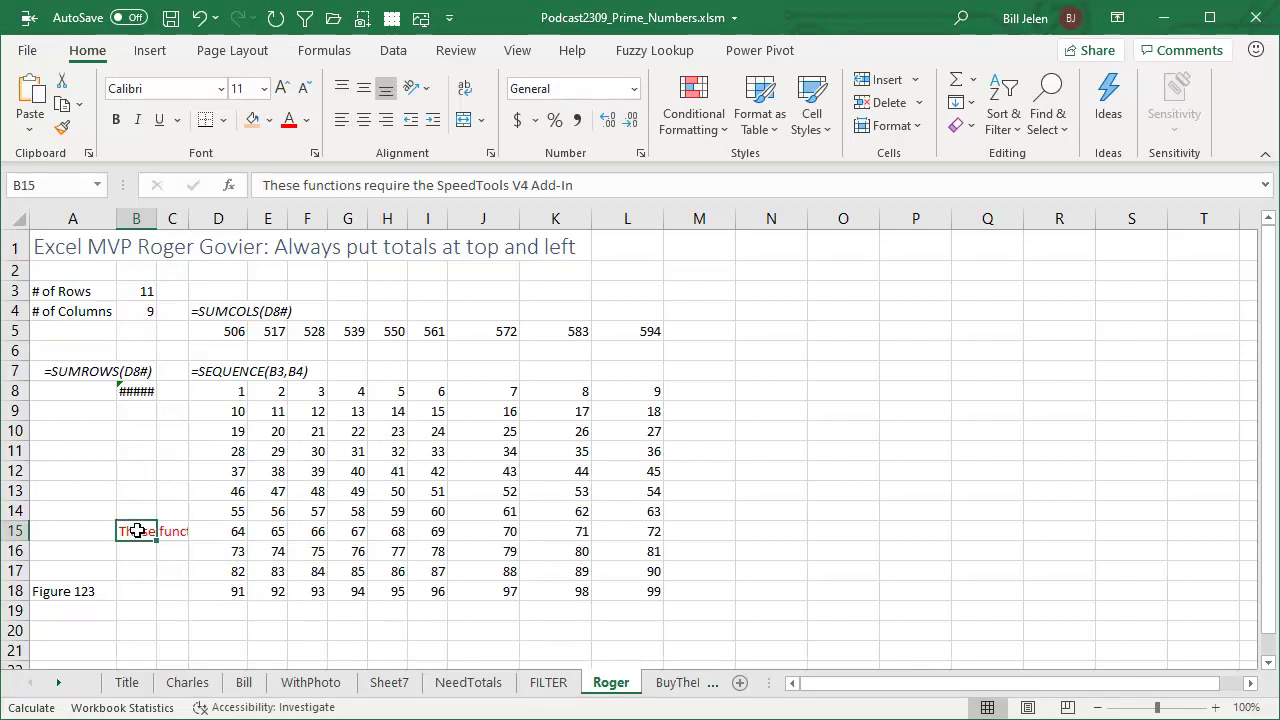
pyautogui.press('Delete')
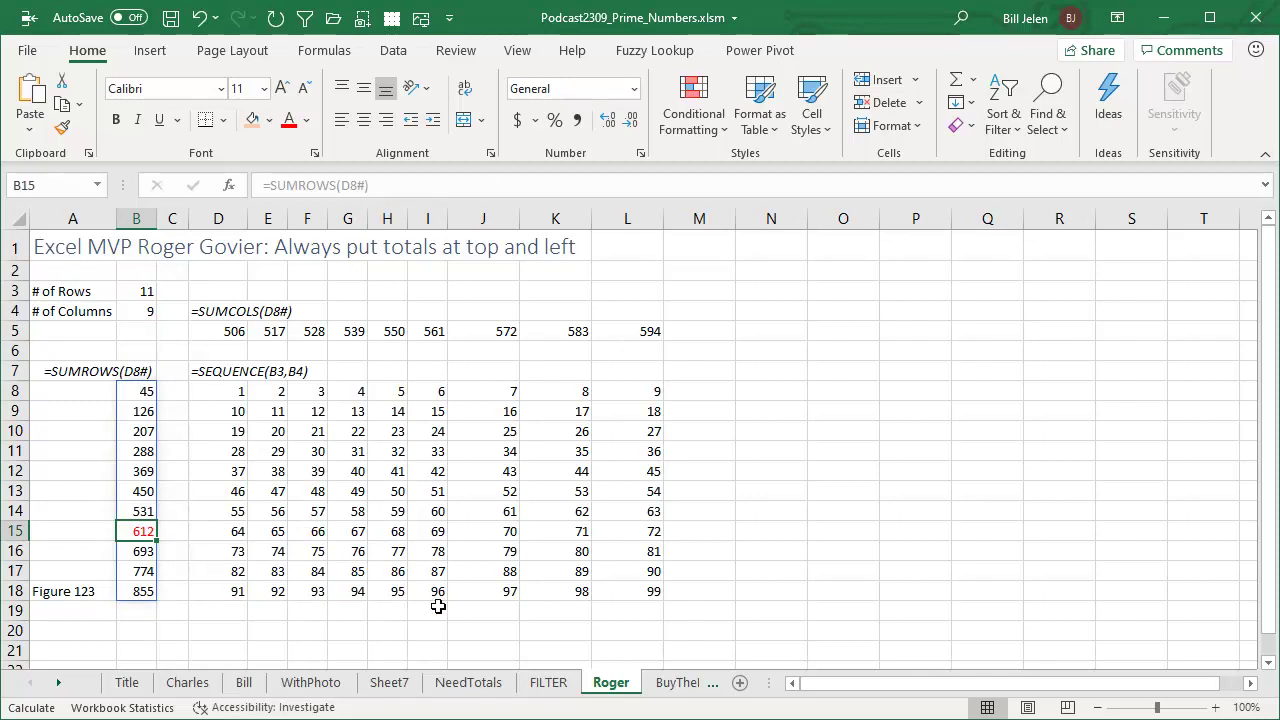
# Step: On the FILTER sheet, pick Blue as the team in I1 and check the filtered totals formula in H4
pyautogui.click(546, 680)
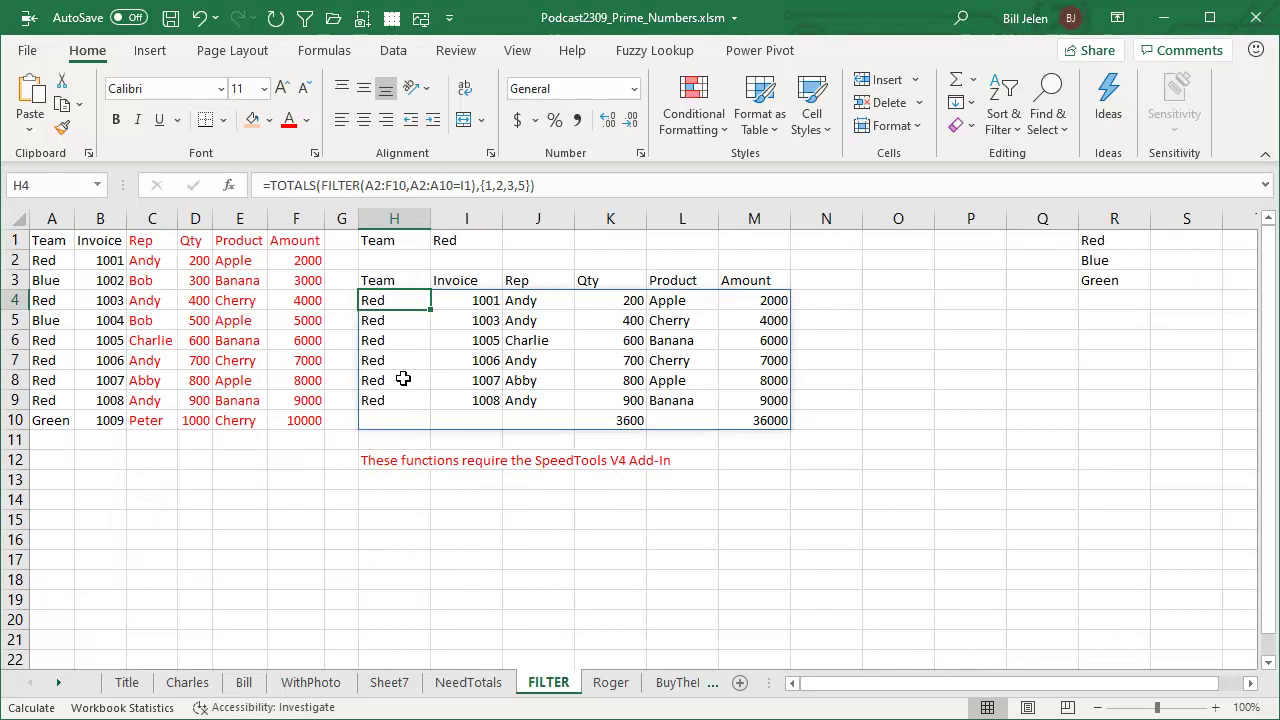
pyautogui.click(458, 240)
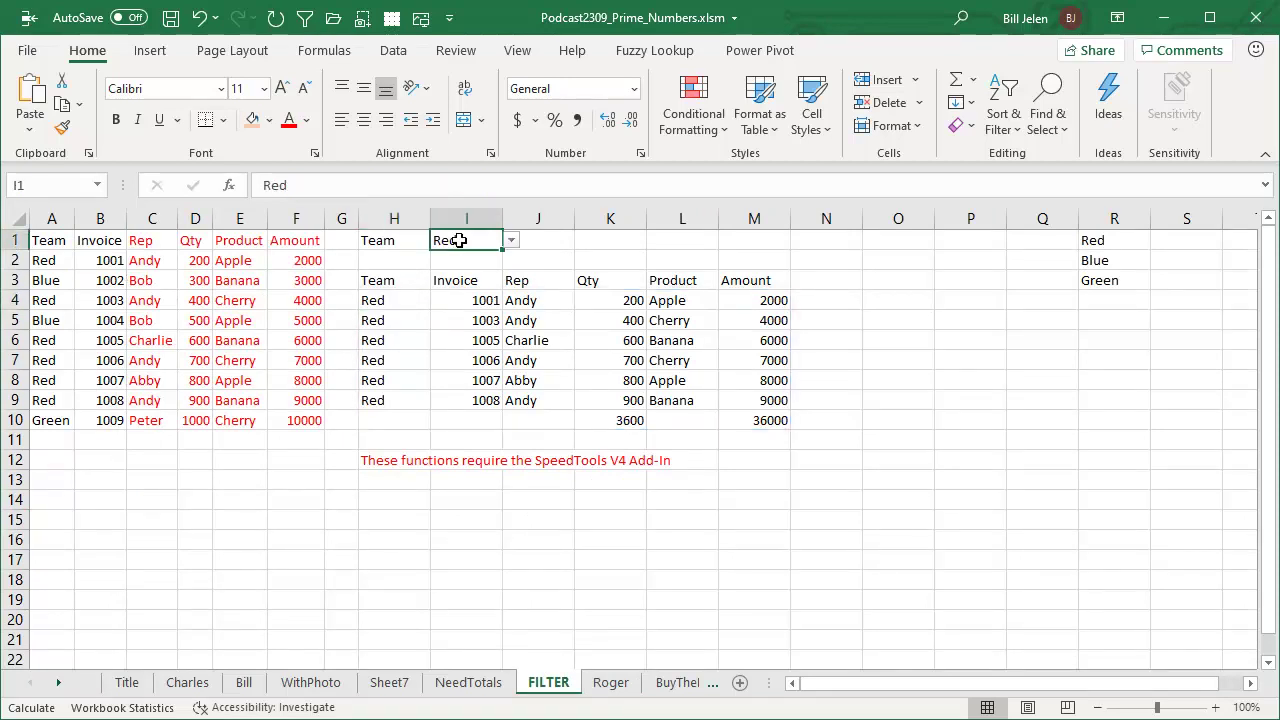
pyautogui.click(510, 240)
pyautogui.click(471, 276)
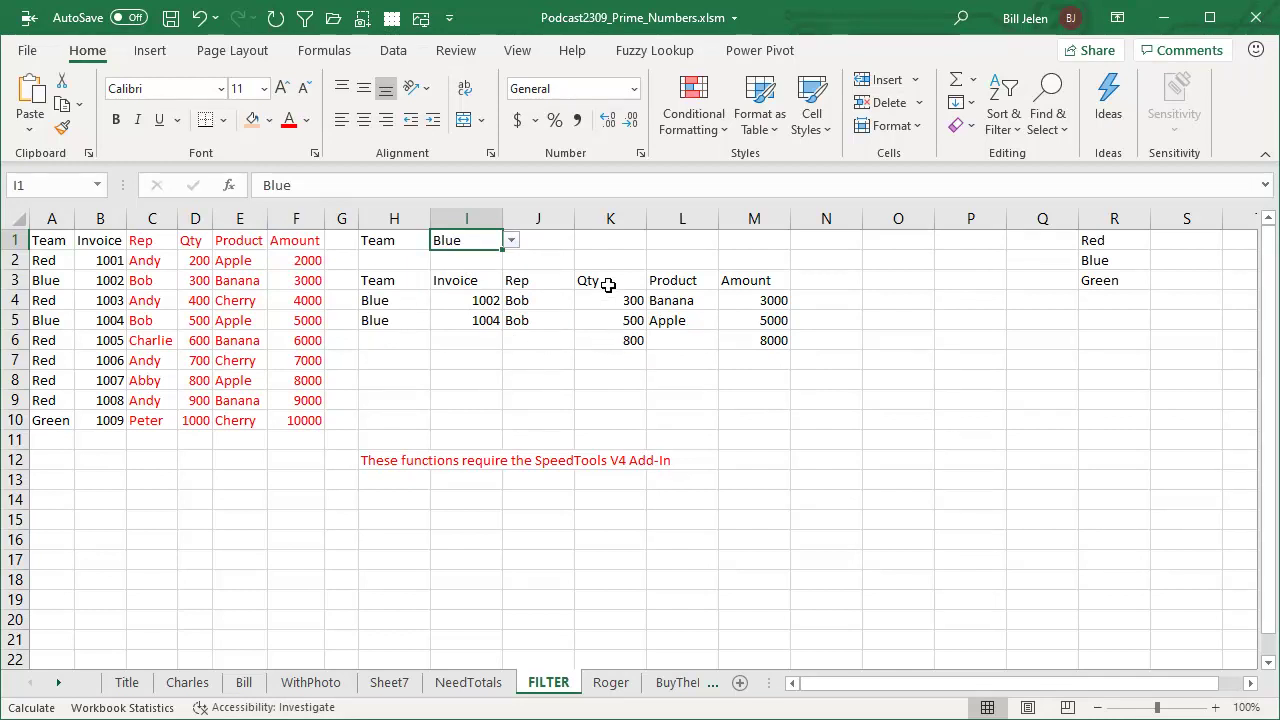
pyautogui.click(382, 303)
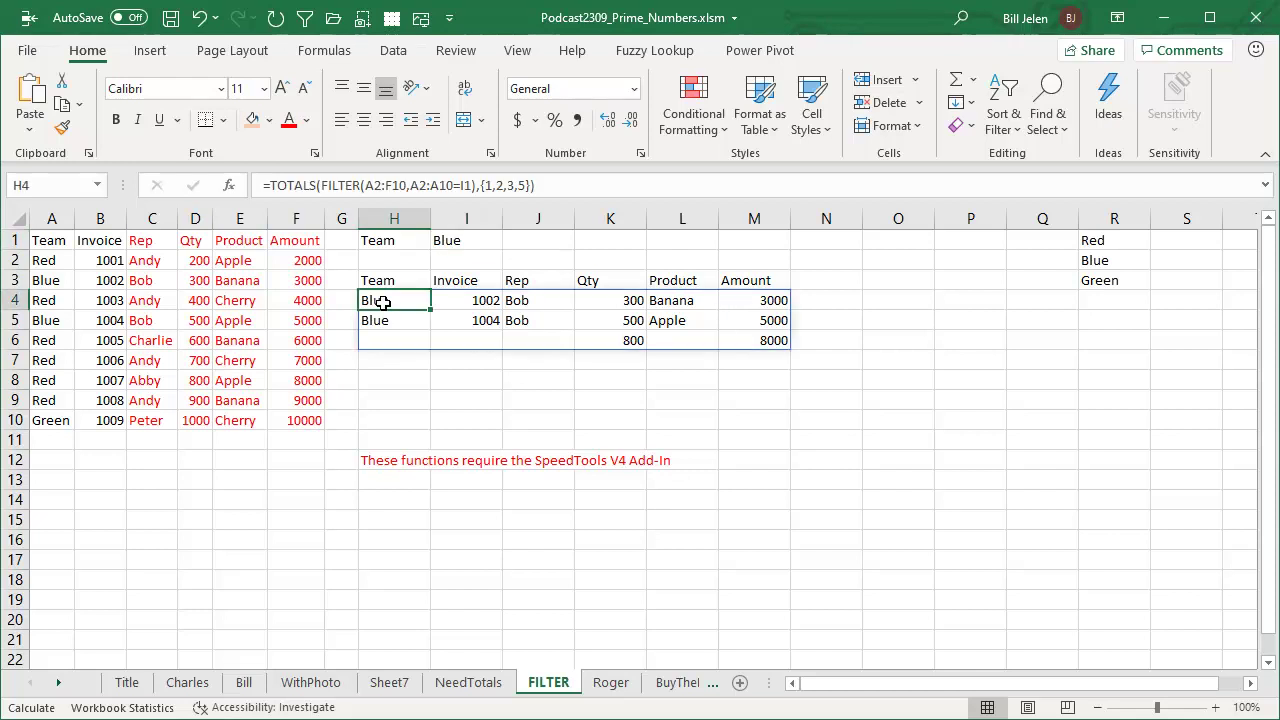
pyautogui.click(284, 186)
pyautogui.click(229, 185)
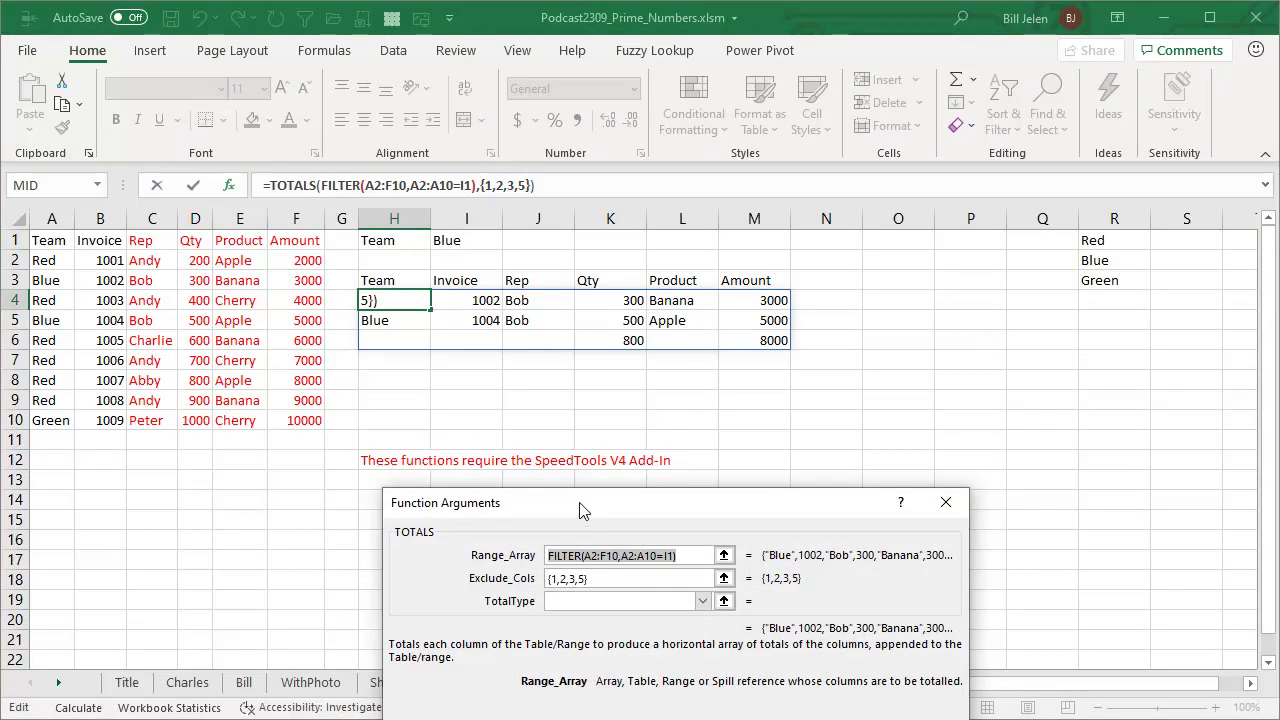
pyautogui.moveTo(579, 507); pyautogui.dragTo(603, 367)
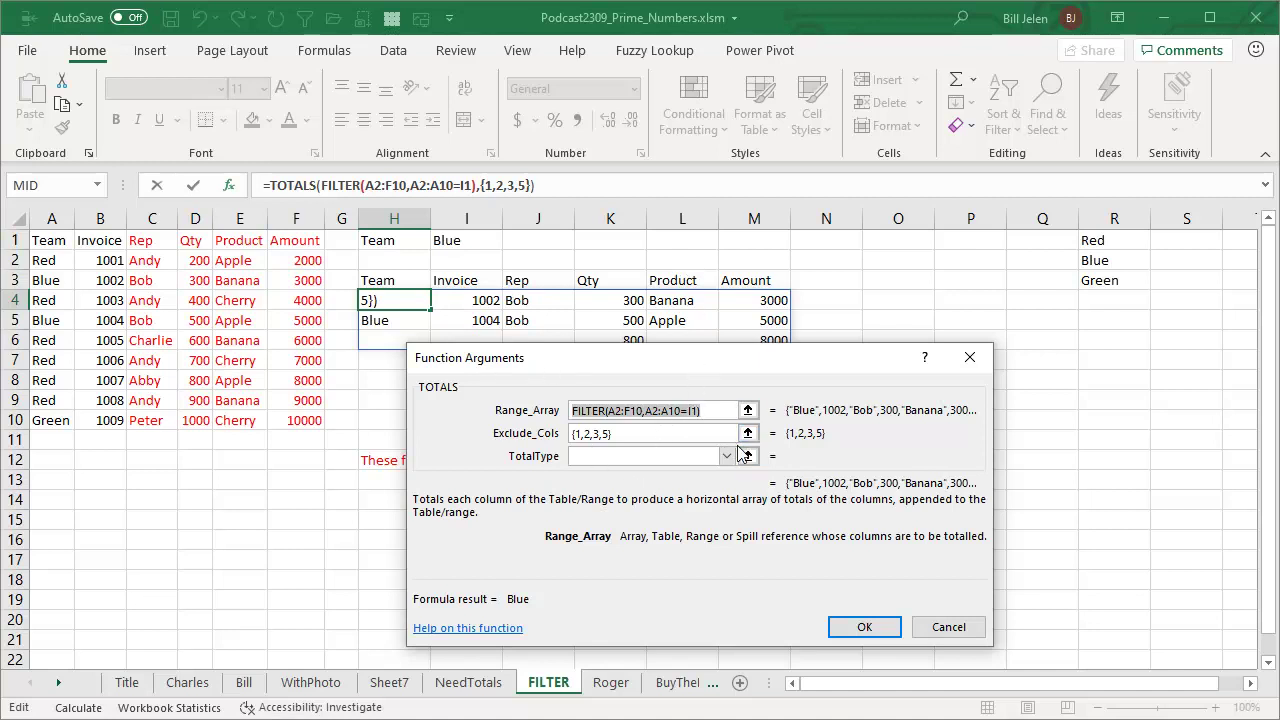
pyautogui.click(585, 456)
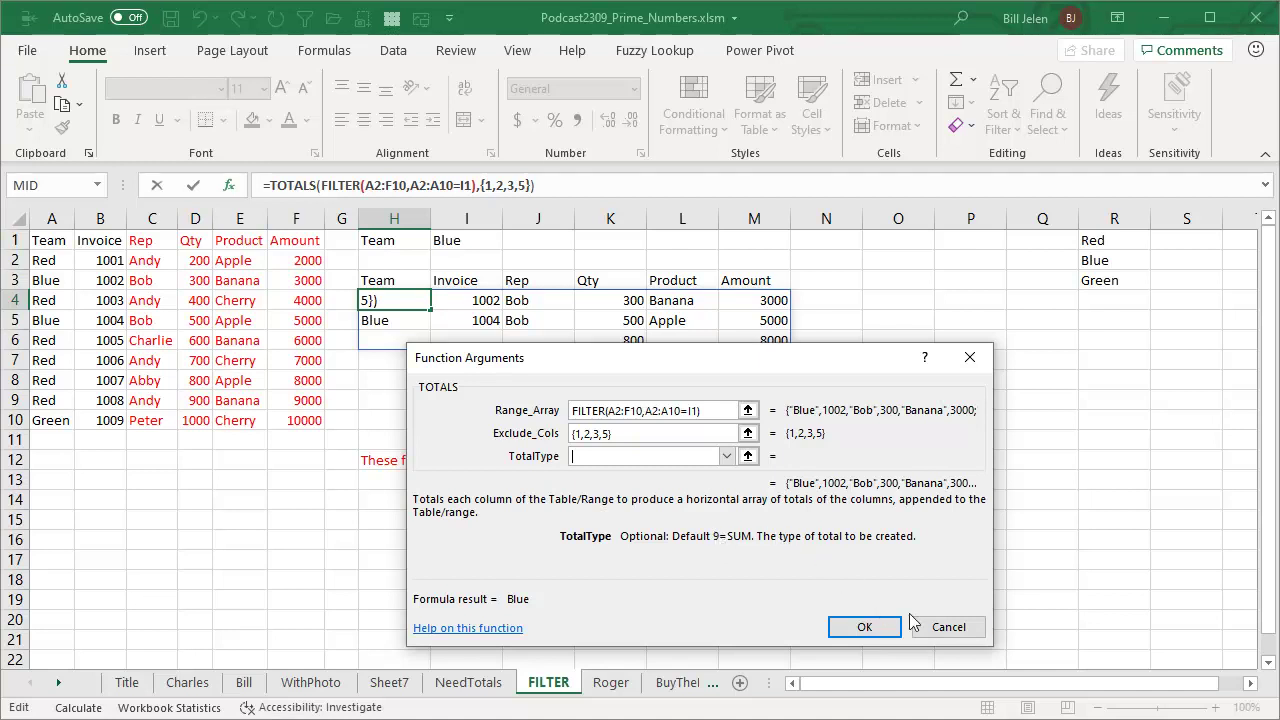
pyautogui.click(940, 624)
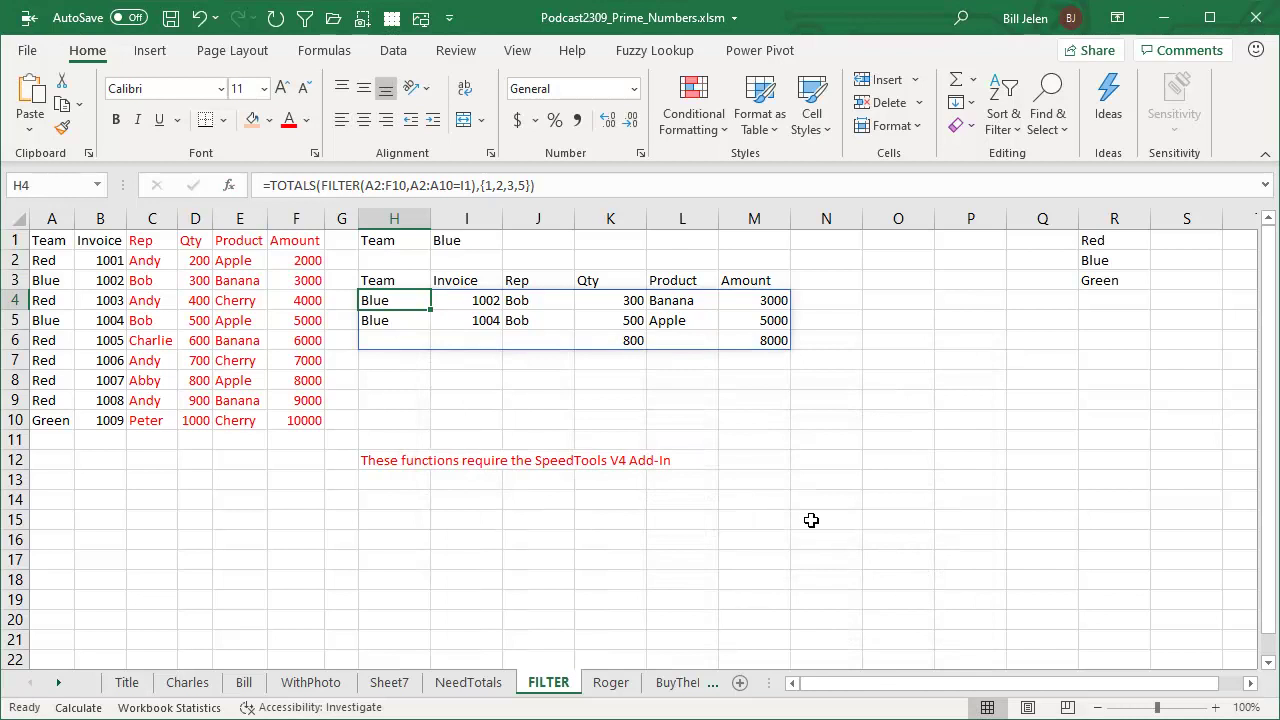
# Step: View the BuyTheBook sheet, then return to Sheet7's FastExcel SpeedTools feature list
pyautogui.click(680, 682)
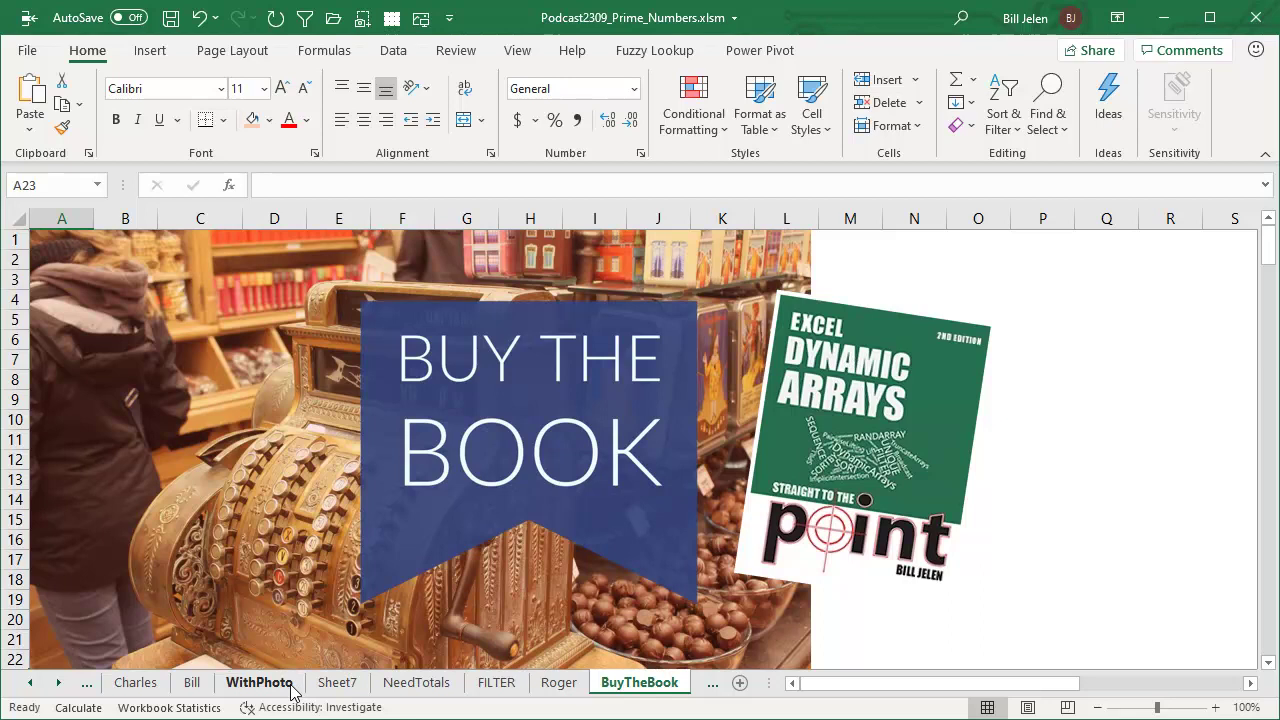
pyautogui.click(335, 684)
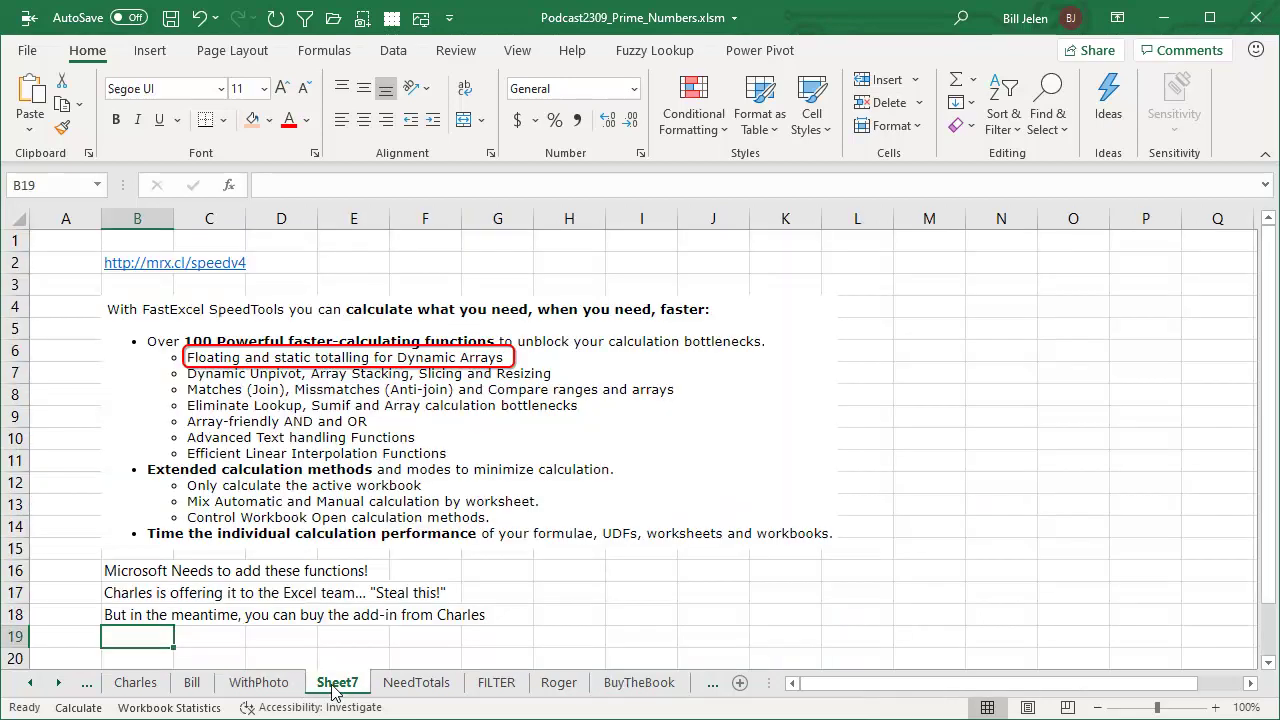